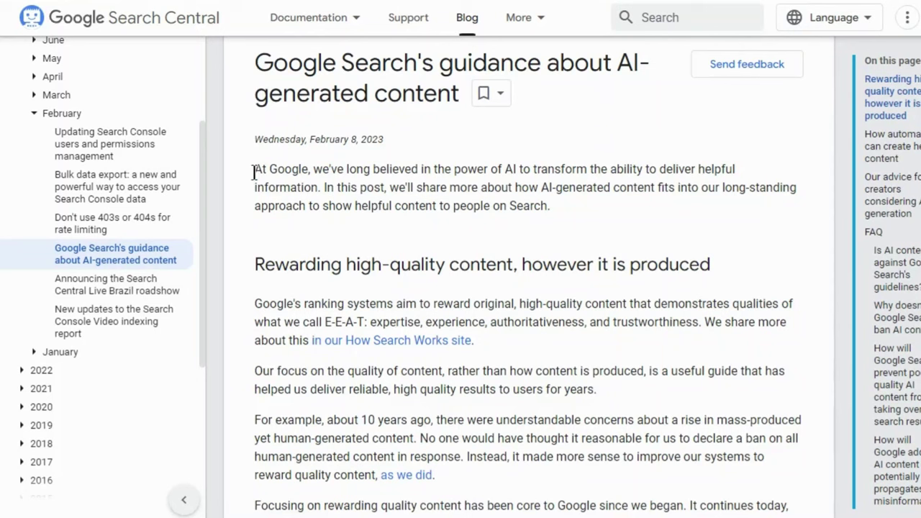
drag(253, 172, 741, 160)
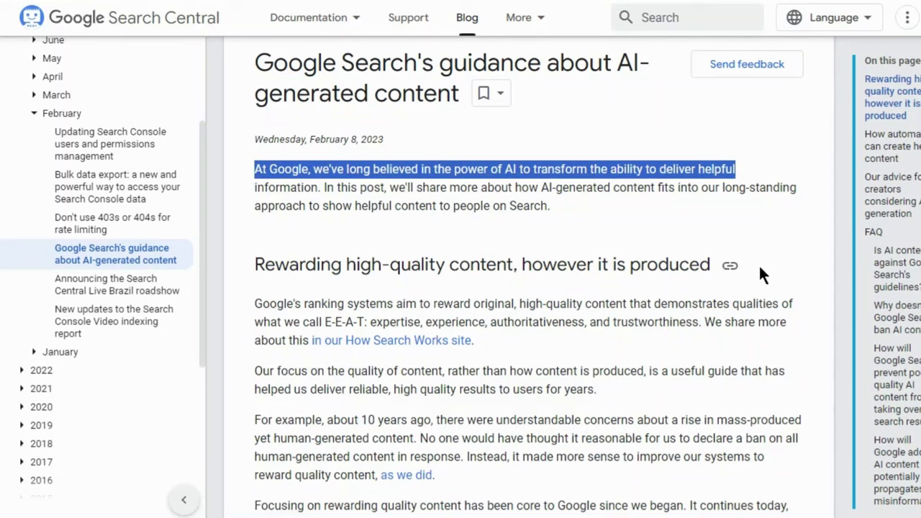
drag(255, 304, 829, 308)
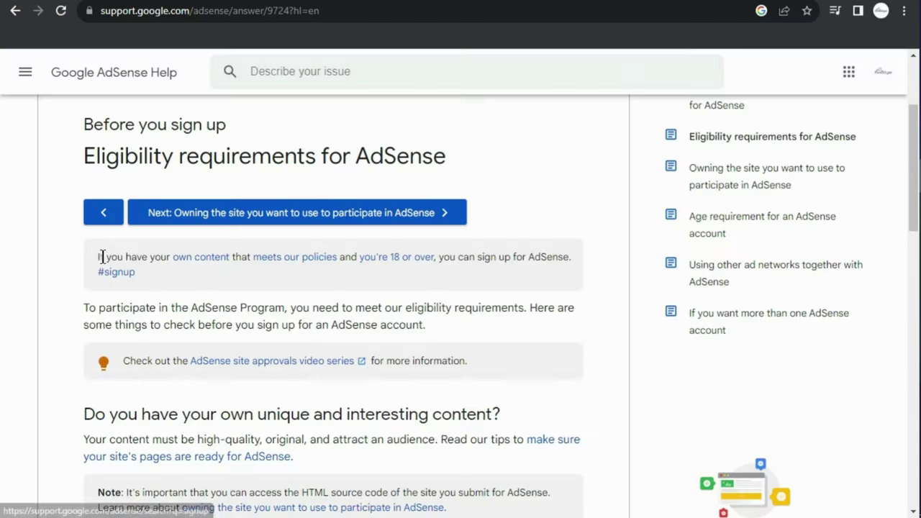
- Highlight the Amazon Associates sign-up callout, then scroll through Google's Bard announcement post
drag(102, 257, 608, 325)
click(637, 391)
scroll(185, 264, down, 2)
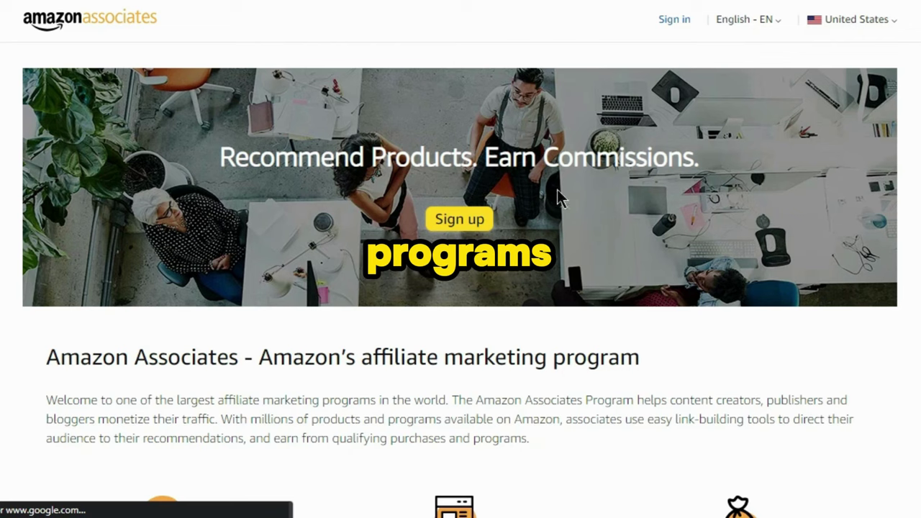
scroll(689, 258, down, 5)
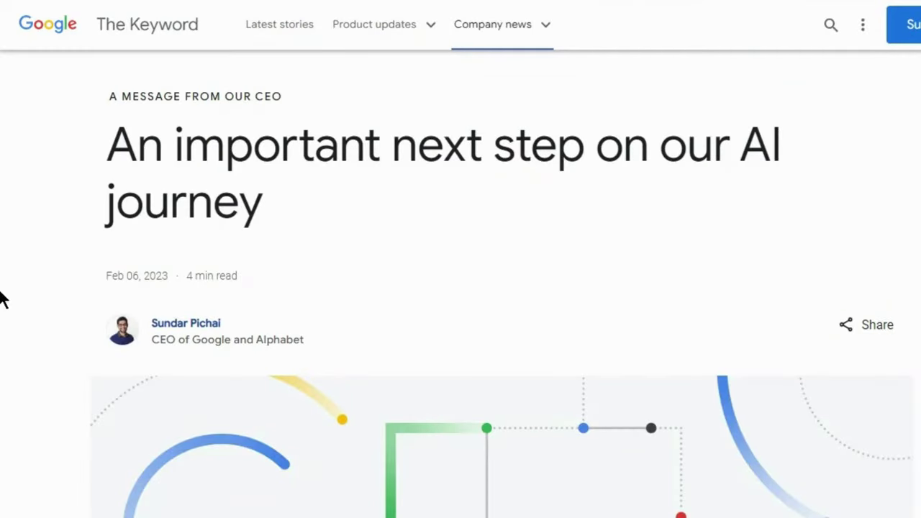
scroll(461, 288, down, 20)
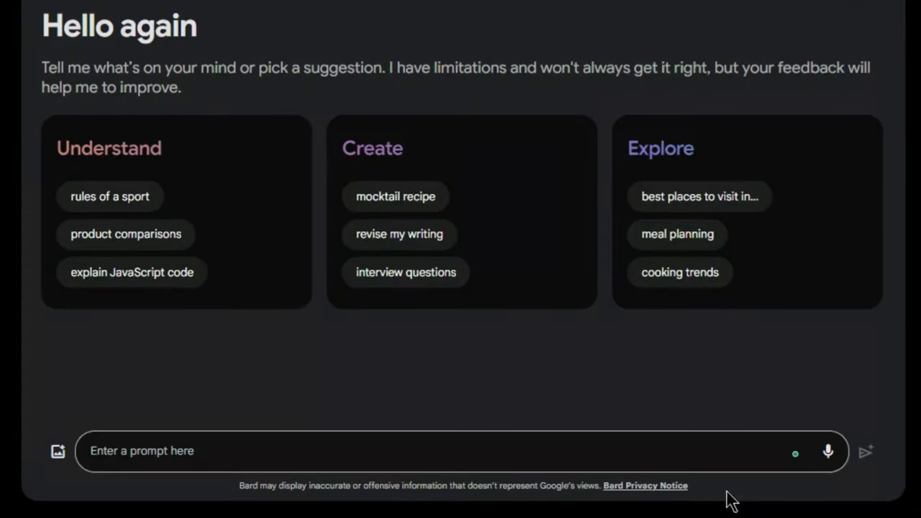
- Paste the trending-topics prompt into Bard and submit it
click(619, 466)
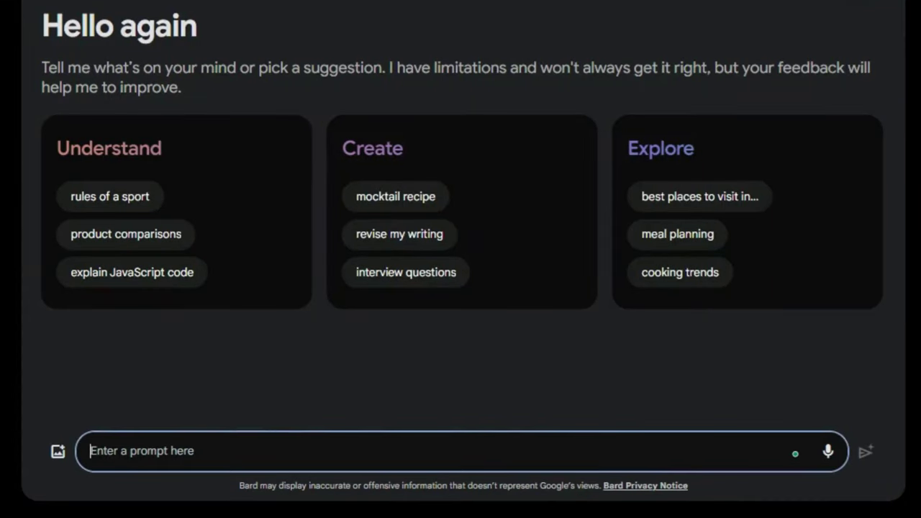
text(Your job is to find out what people are talking about online right now and what topics will stay popular in the coming years. I need a list of 10 subjects that are both really popular today and will continue to be popular in the future. Also, make sure these topics can be used for affiliate marketing.)
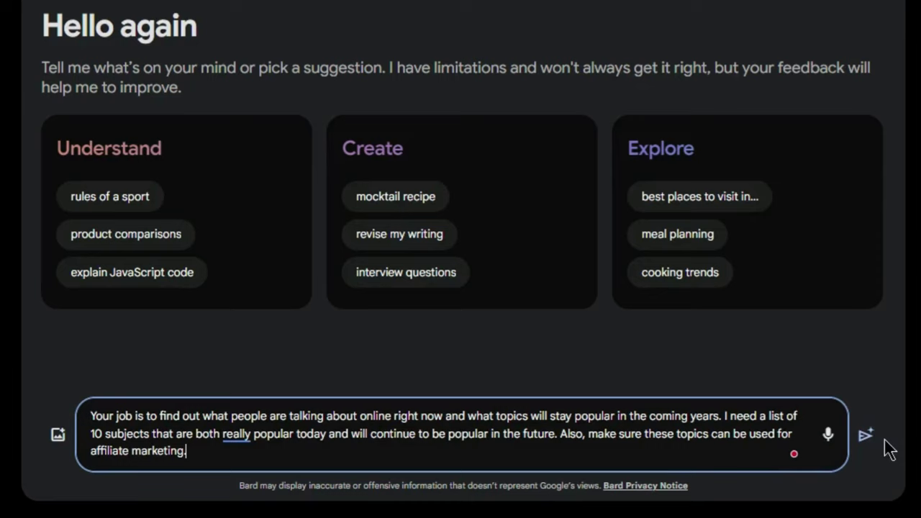
click(866, 436)
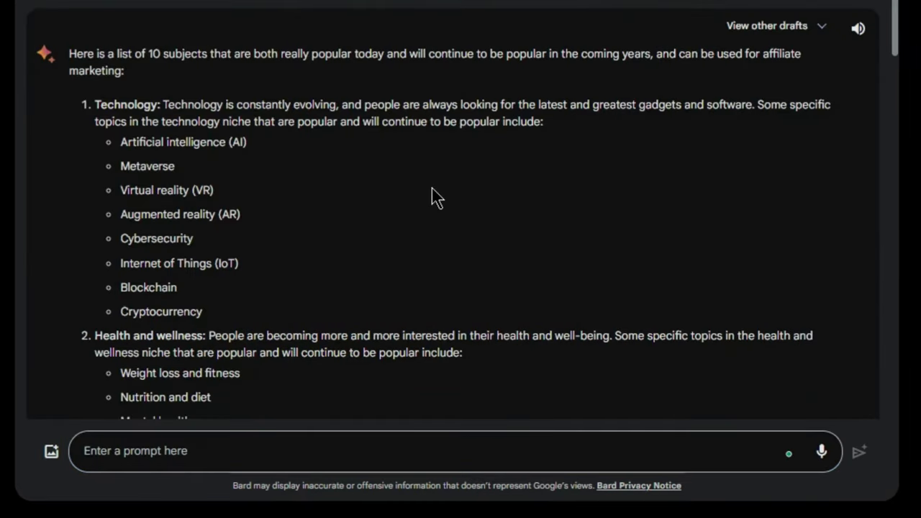
- Review the 10 popular niches and highlight 'Weight loss and fitness' as the chosen topic
scroll(432, 194, down, 6)
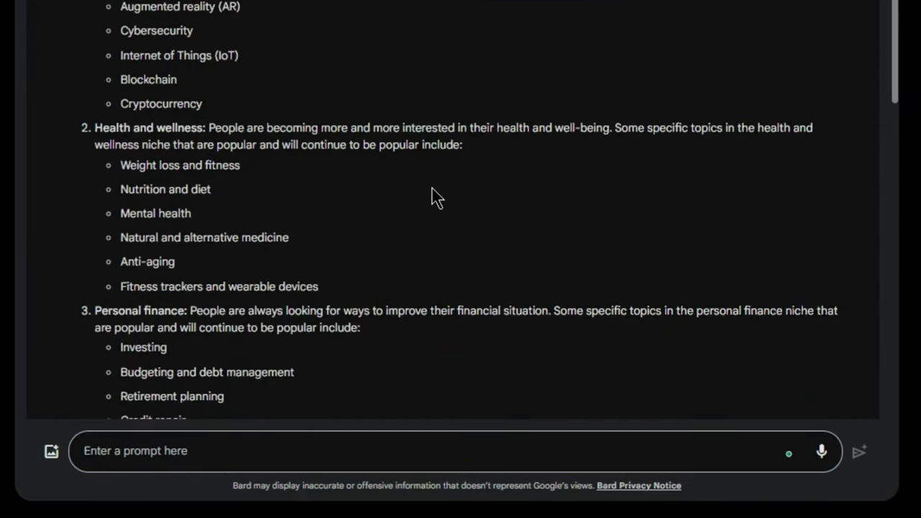
scroll(432, 188, down, 12)
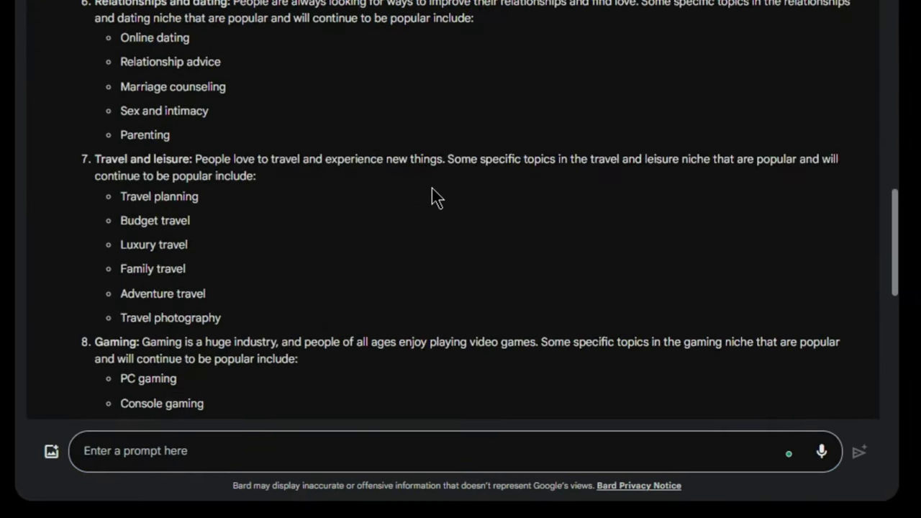
scroll(432, 188, down, 6)
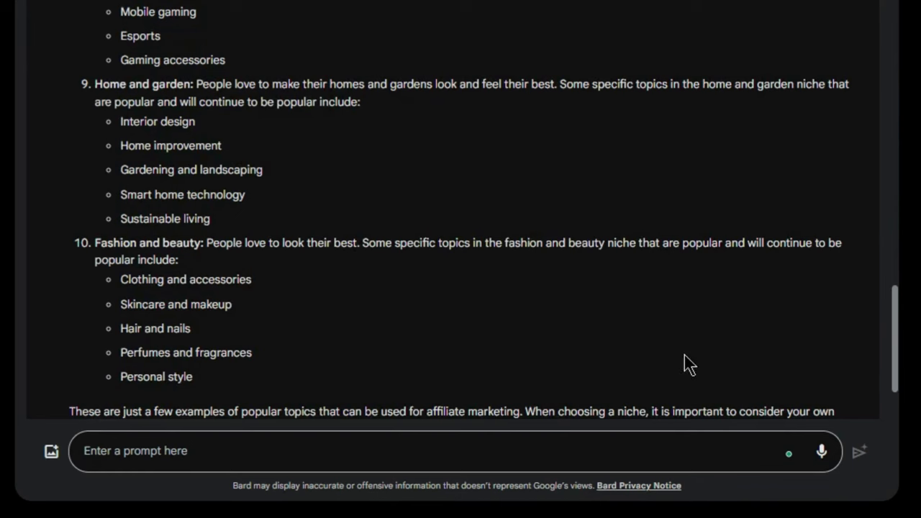
scroll(865, 342, up, 20)
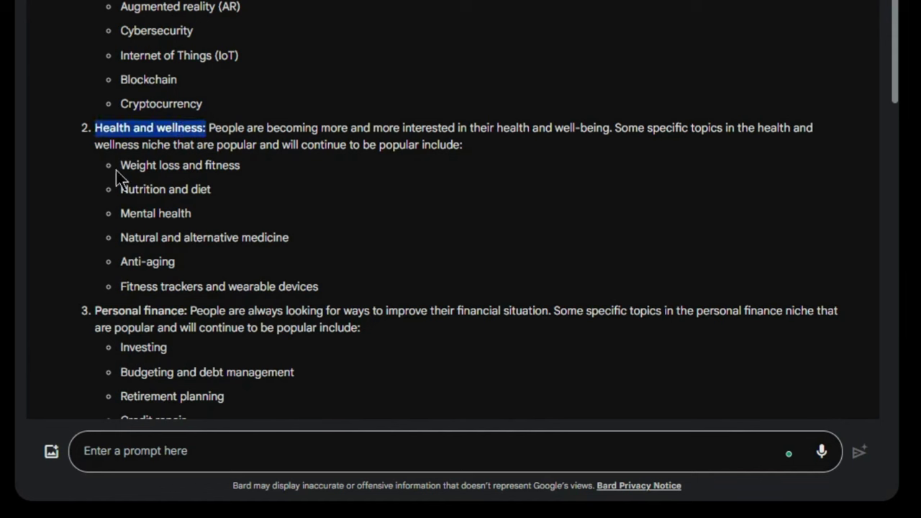
drag(117, 170, 245, 179)
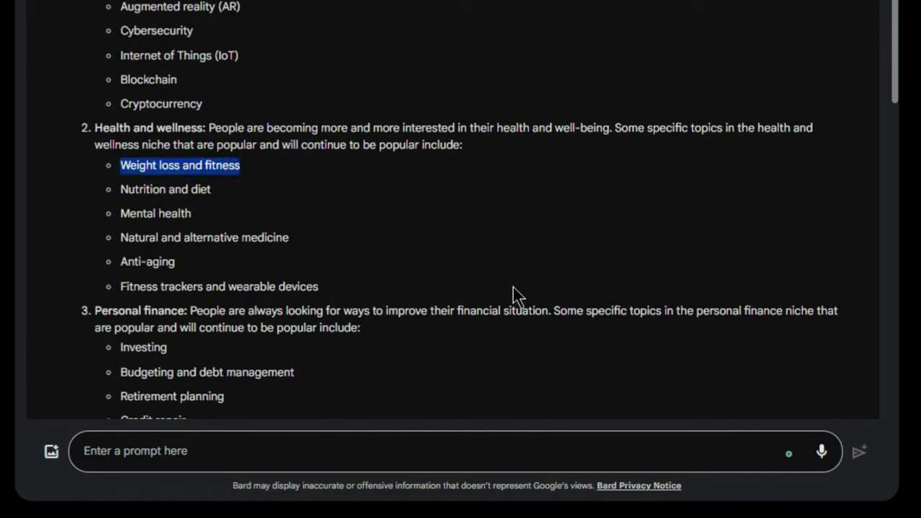
click(799, 446)
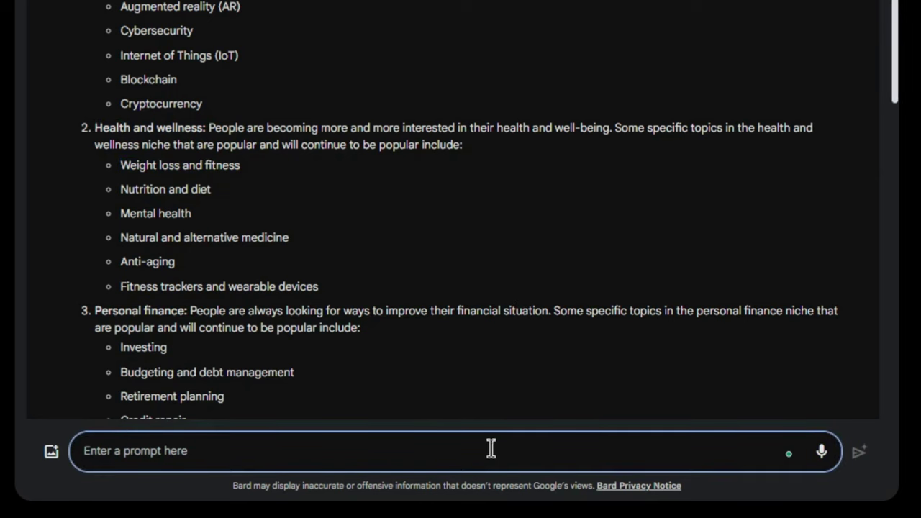
- Submit the weight-loss sub-niche prompt and show Bard's alternative drafts
text(Let's go with weight loss and fitness. Provide 5 narrowed sub-niches of high monthly volume search volume, low competition, and ideal for a new blog to rank. Should be compatible with affiliate marketing)
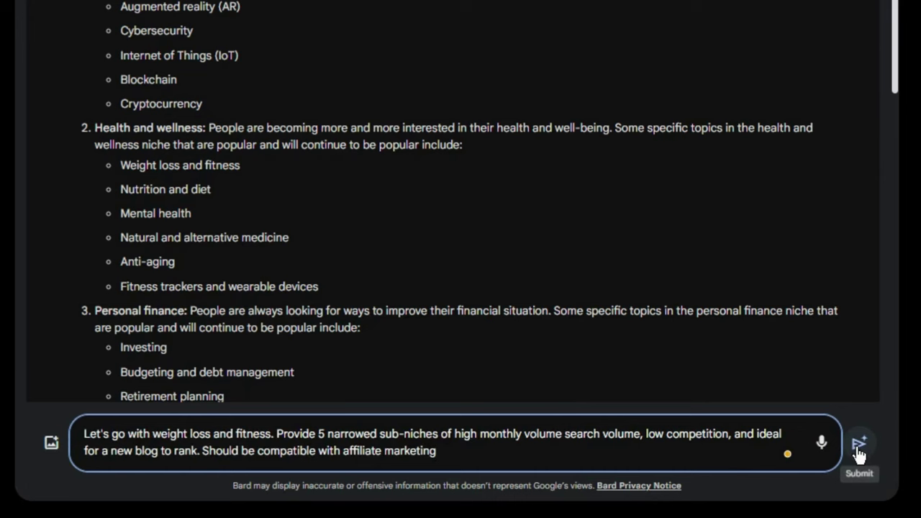
click(858, 449)
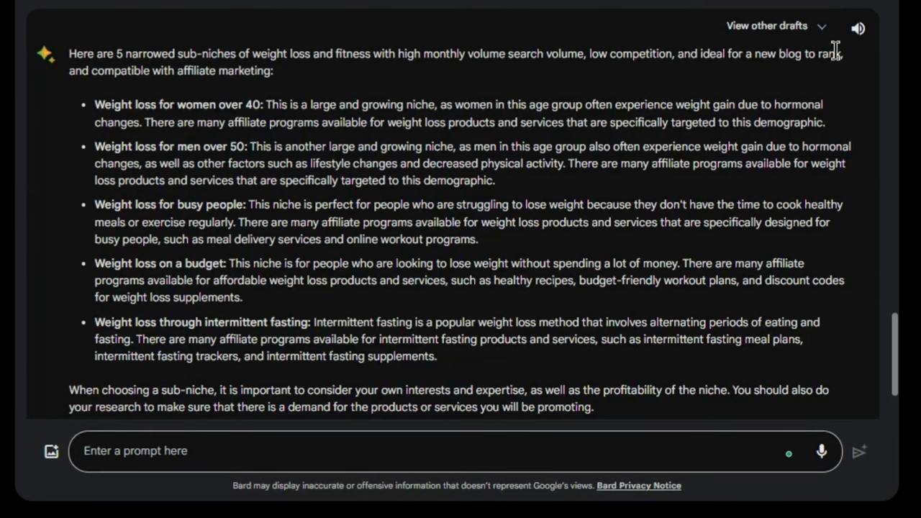
click(813, 26)
- Compare Drafts 2 and 3, then highlight 'Weight loss on a budget'
click(481, 70)
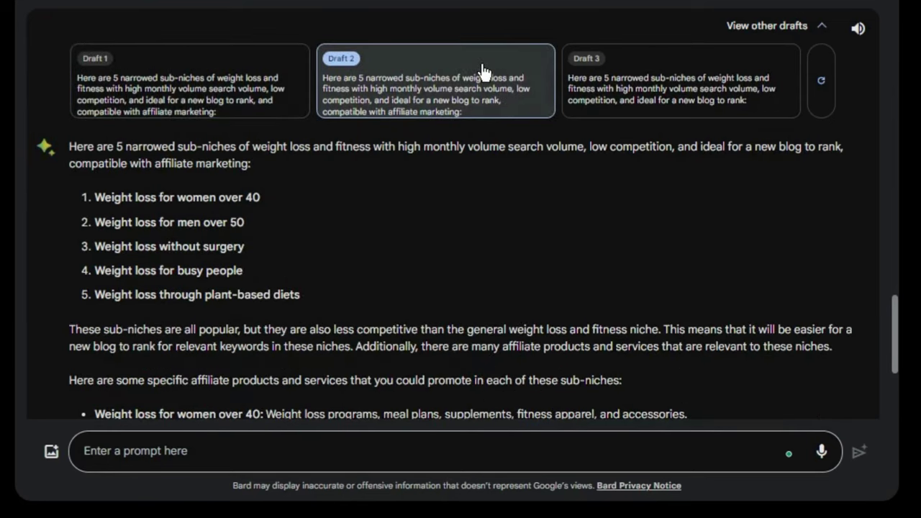
click(689, 92)
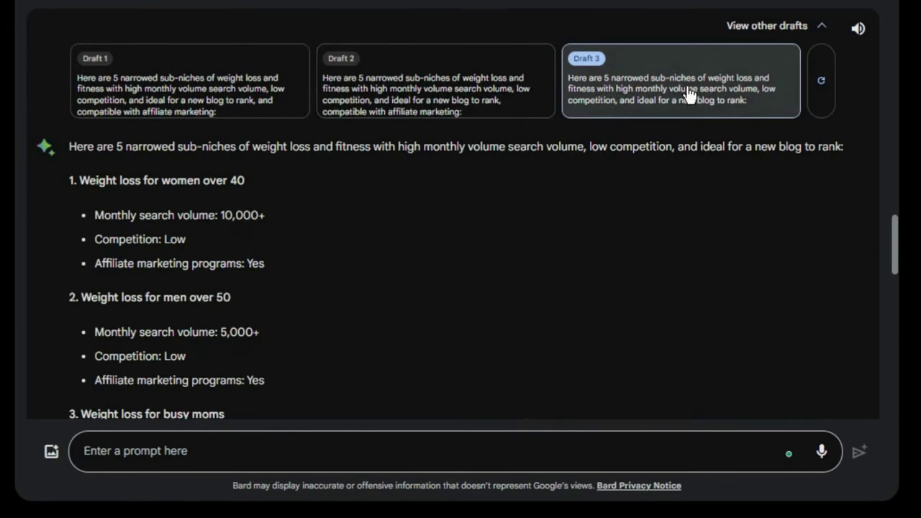
scroll(825, 254, down, 3)
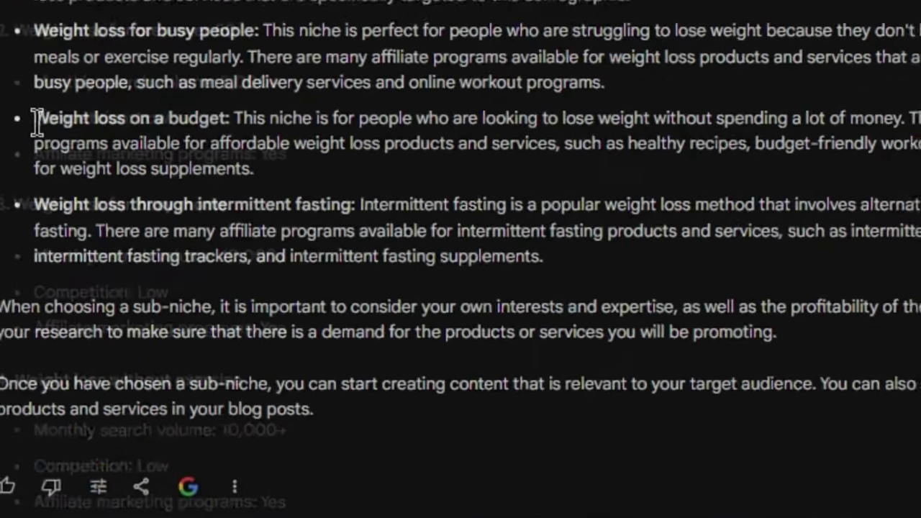
drag(98, 141, 226, 141)
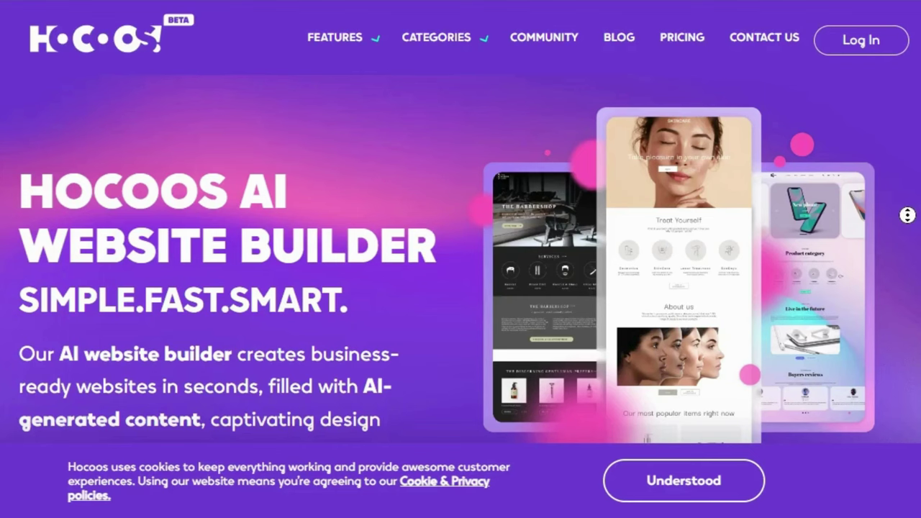
- Scroll down through the Hocoos homepage to review what it offers
scroll(907, 237, down, 4)
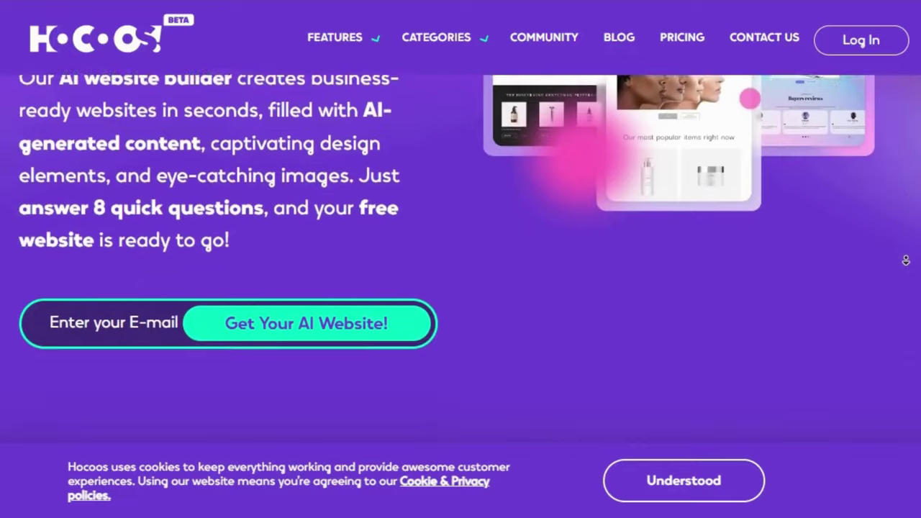
scroll(906, 261, down, 7)
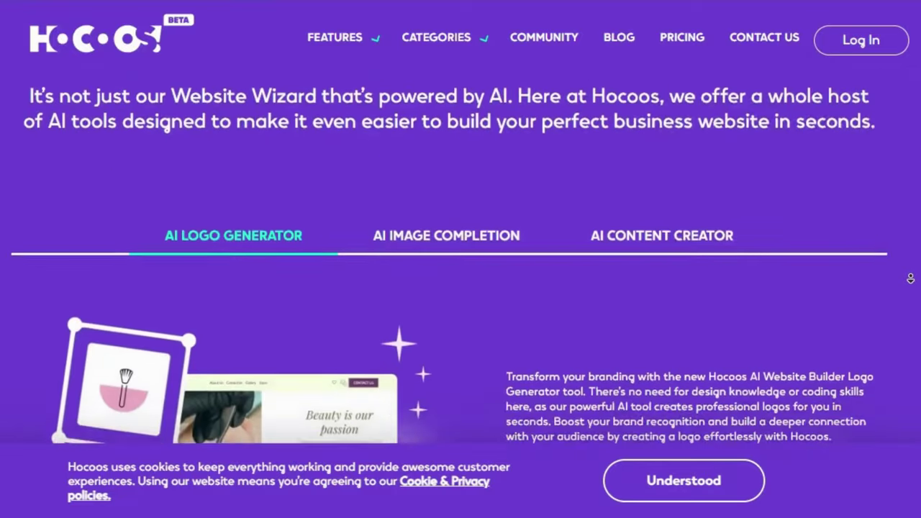
scroll(910, 278, down, 10)
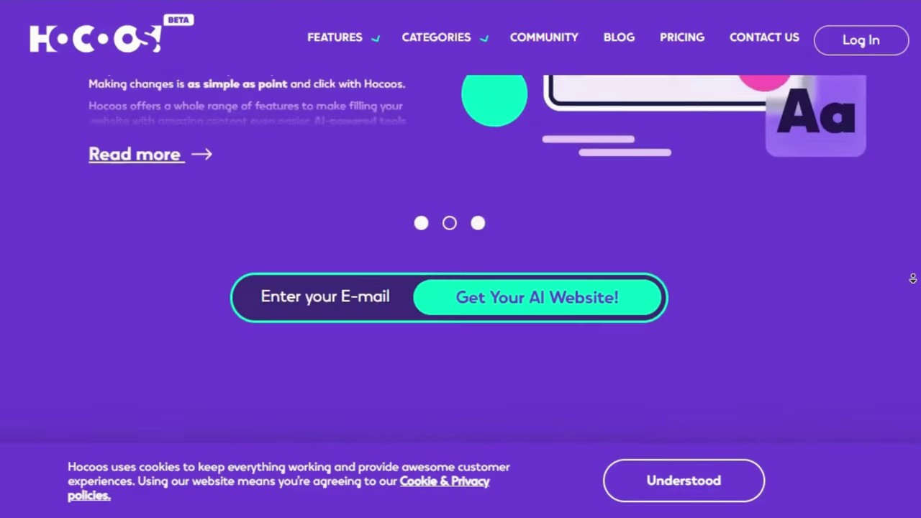
scroll(913, 278, down, 13)
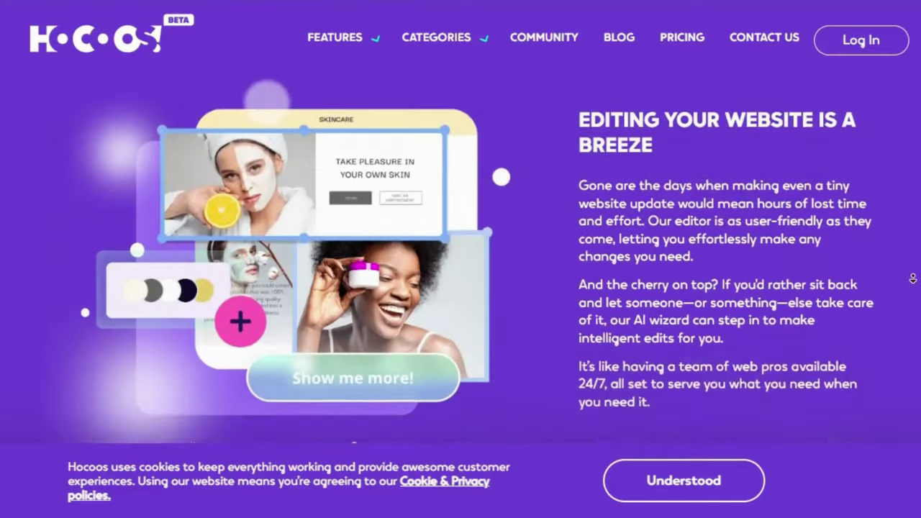
scroll(913, 278, down, 7)
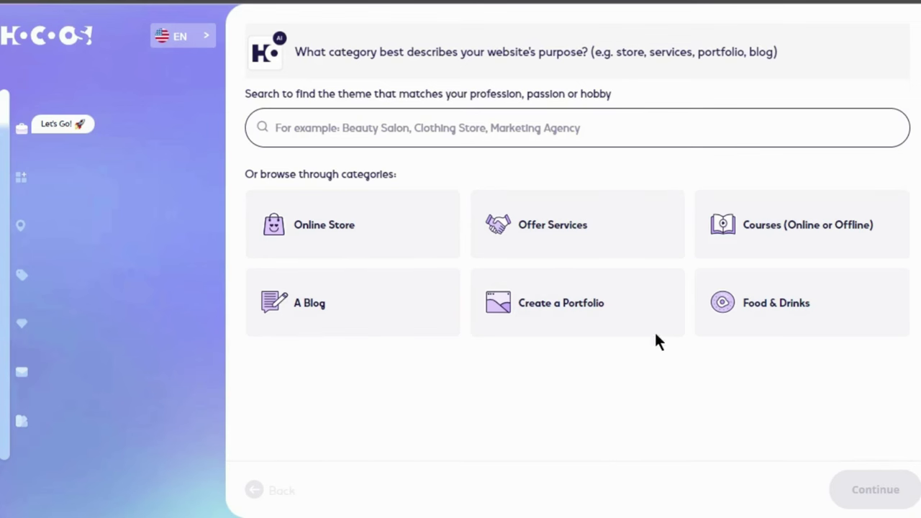
- Search 'weight' and choose weight loss personal trainer as the business type
click(702, 130)
text(weight)
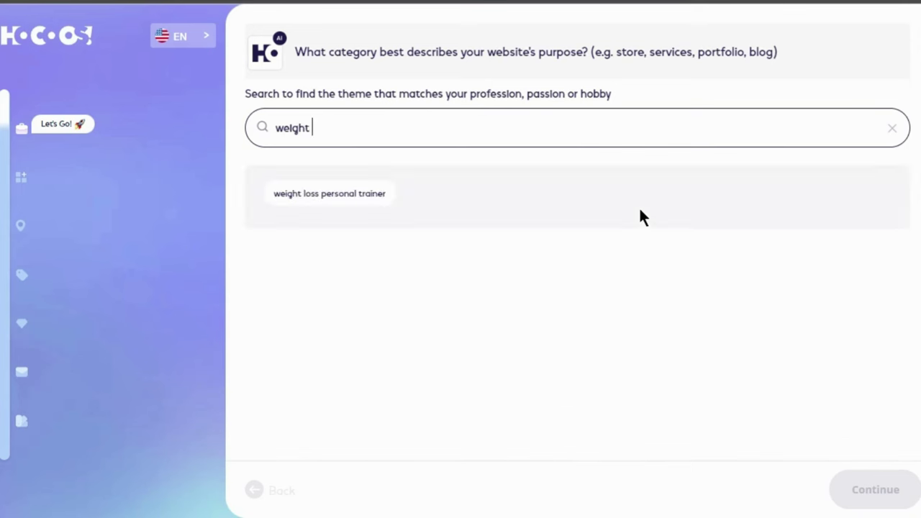
click(328, 202)
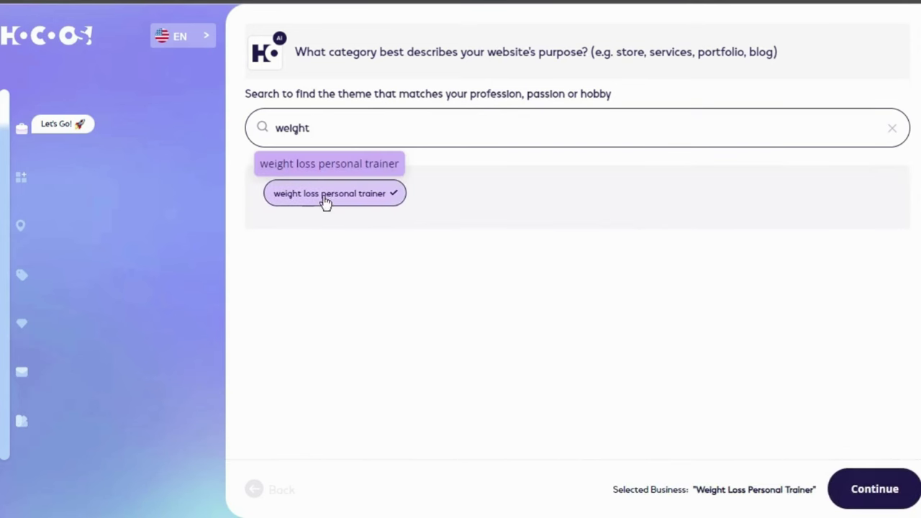
click(865, 502)
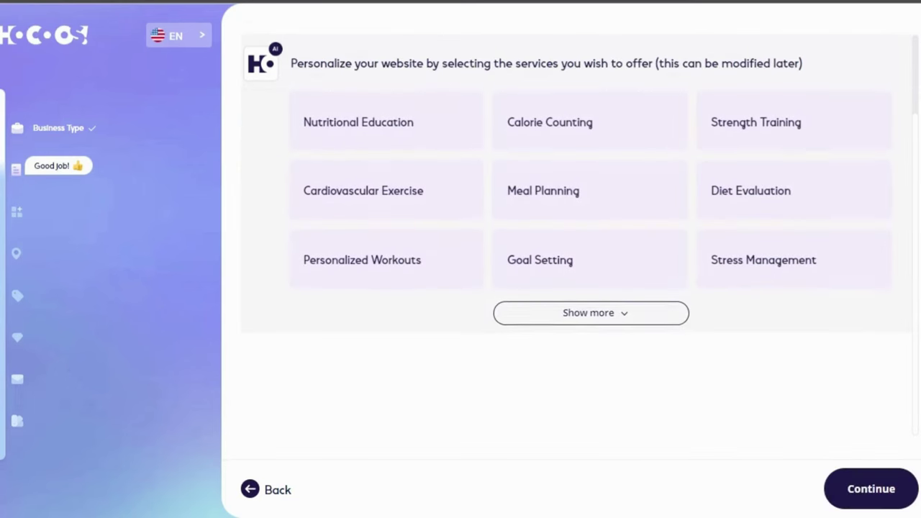
- Add Nutritional Education and Personalized Workouts as the offered services
click(591, 312)
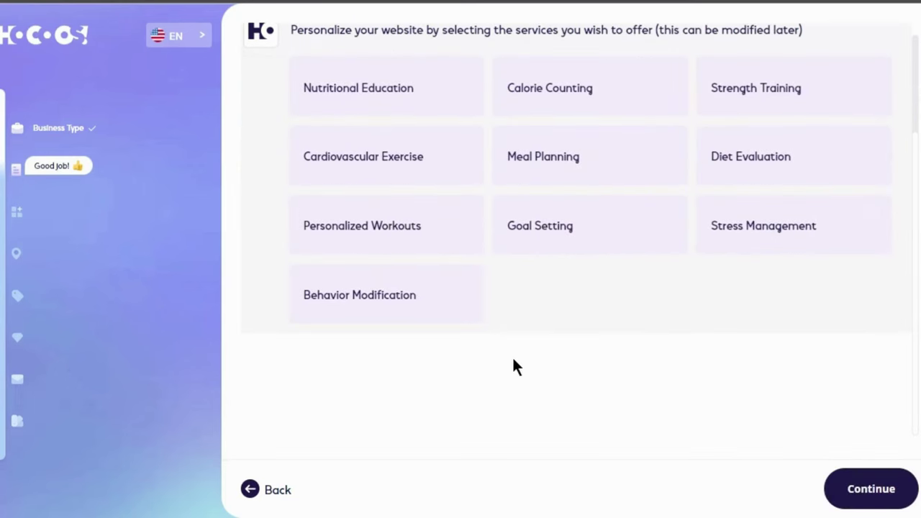
click(407, 112)
click(422, 245)
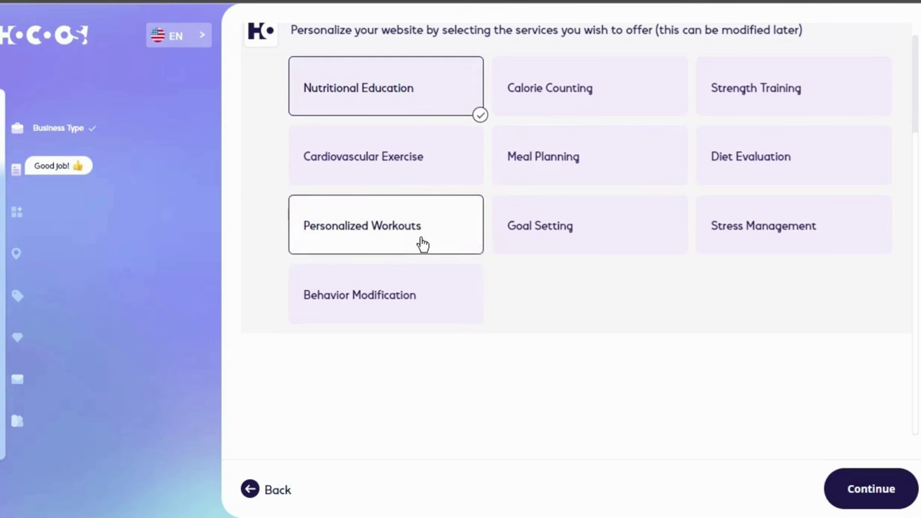
click(835, 505)
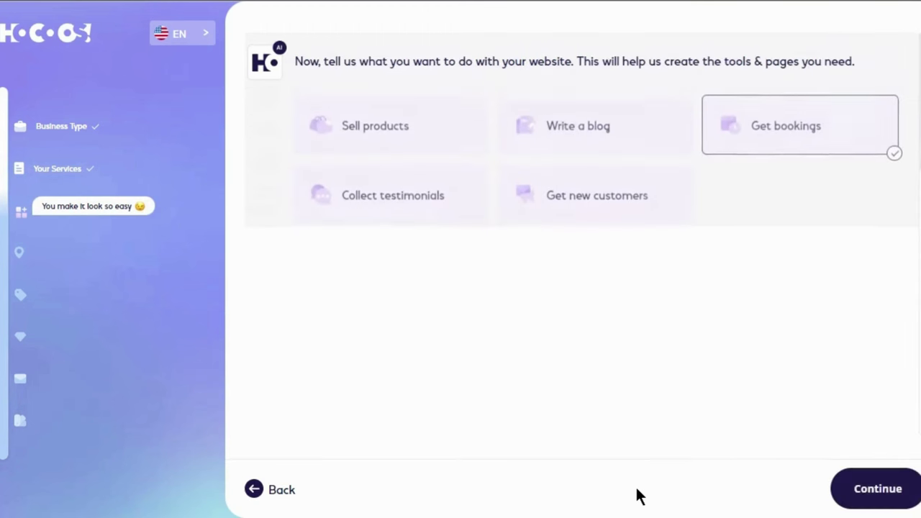
- Set the site's purpose to writing a blog instead of bookings, and mark the business online only
click(640, 144)
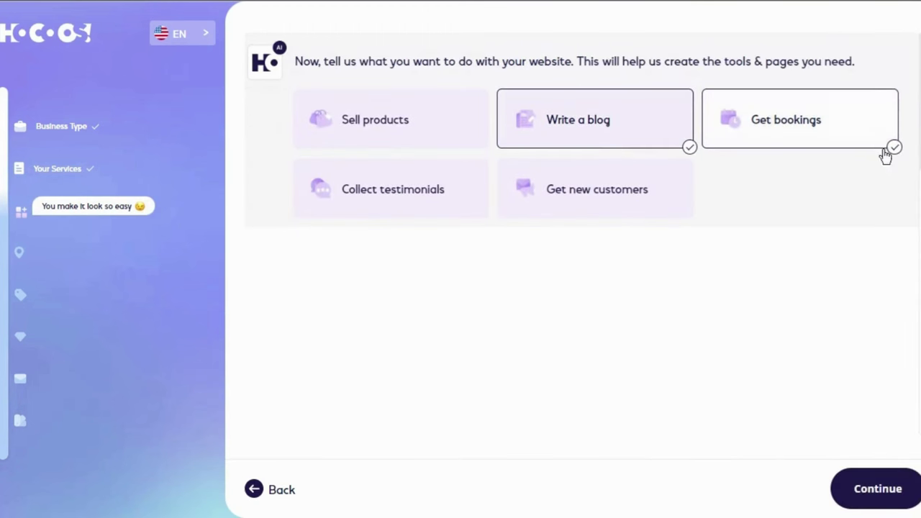
click(884, 144)
click(874, 493)
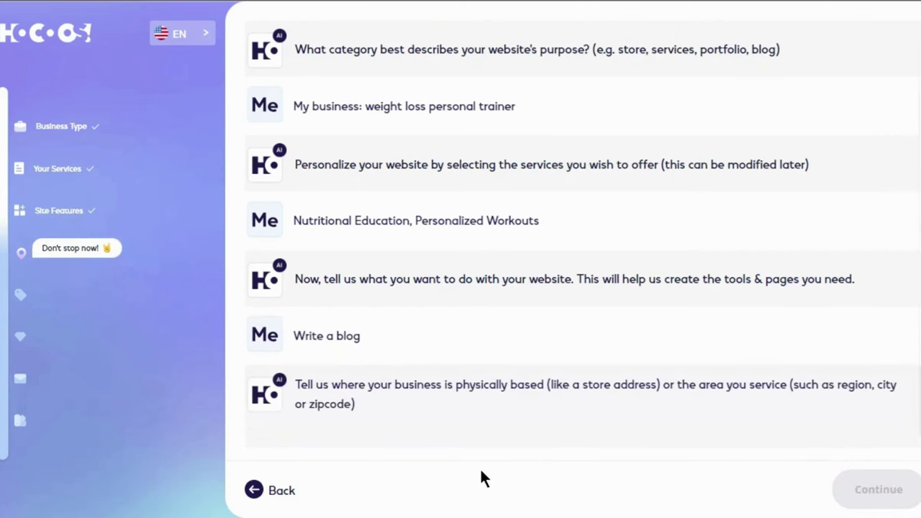
click(806, 177)
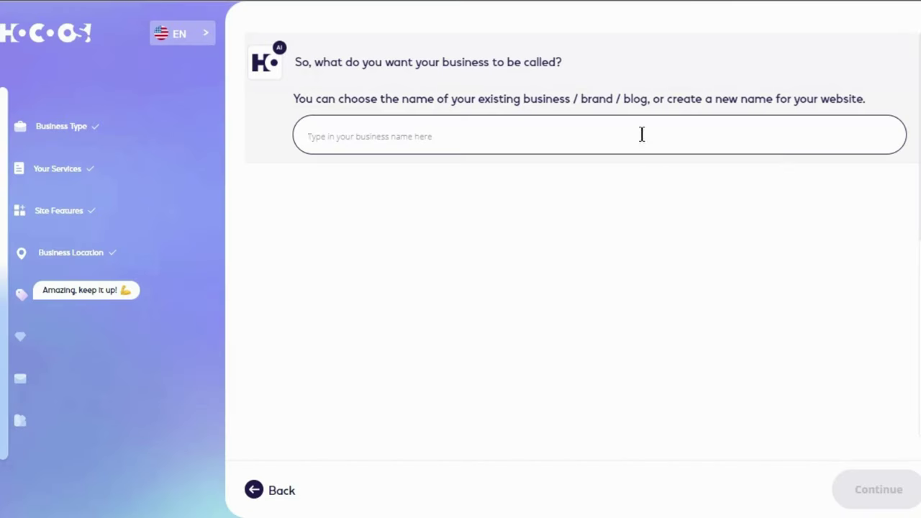
- Paste 'Budget Weight Loss' as the business name and submit it
right_click(641, 135)
click(706, 238)
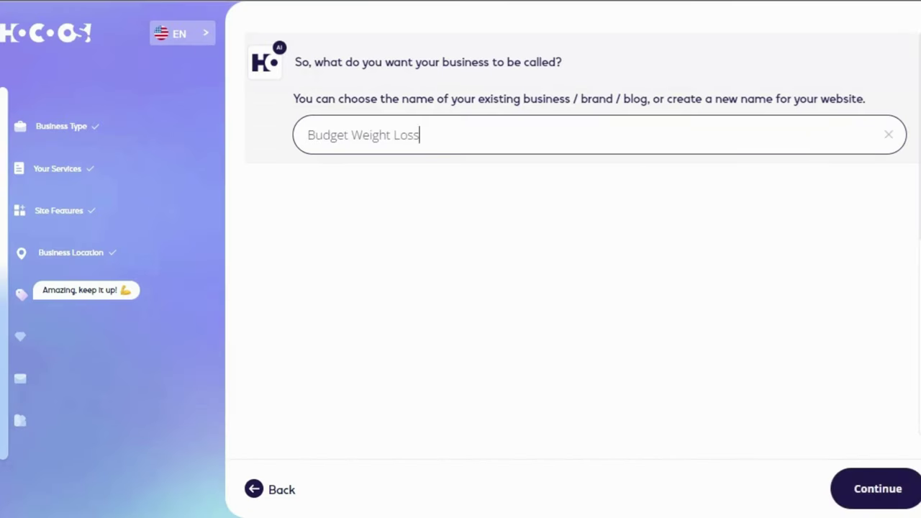
key(Return)
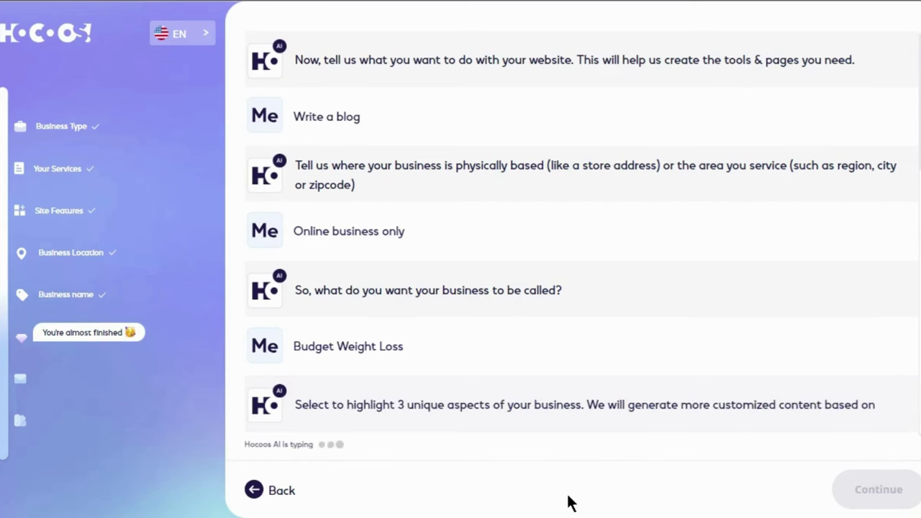
- Keep Affordable prices, add Inspiration approach and Free consultation as highlights, and keep the website contact form
click(618, 338)
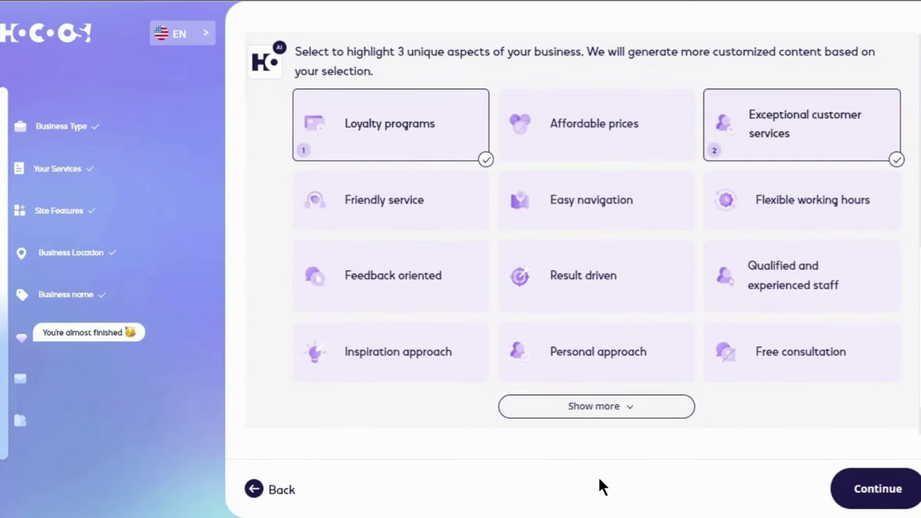
click(897, 162)
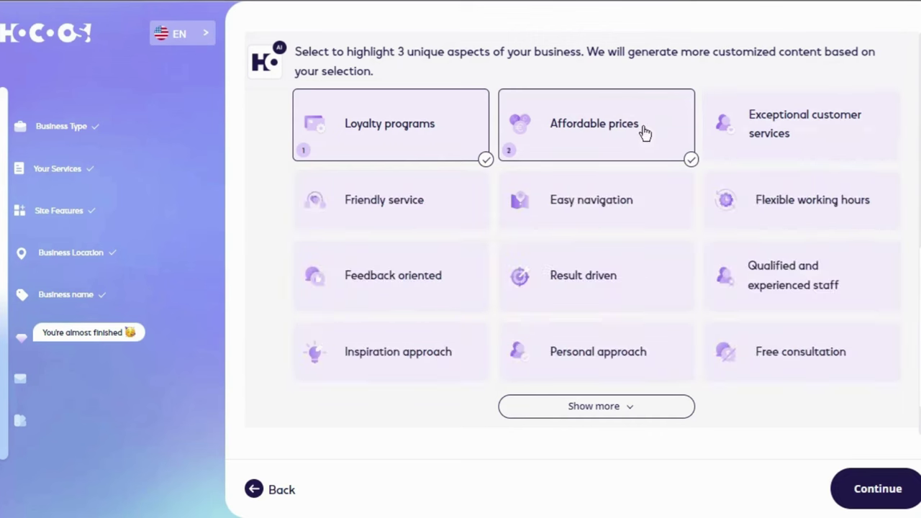
click(485, 160)
click(445, 356)
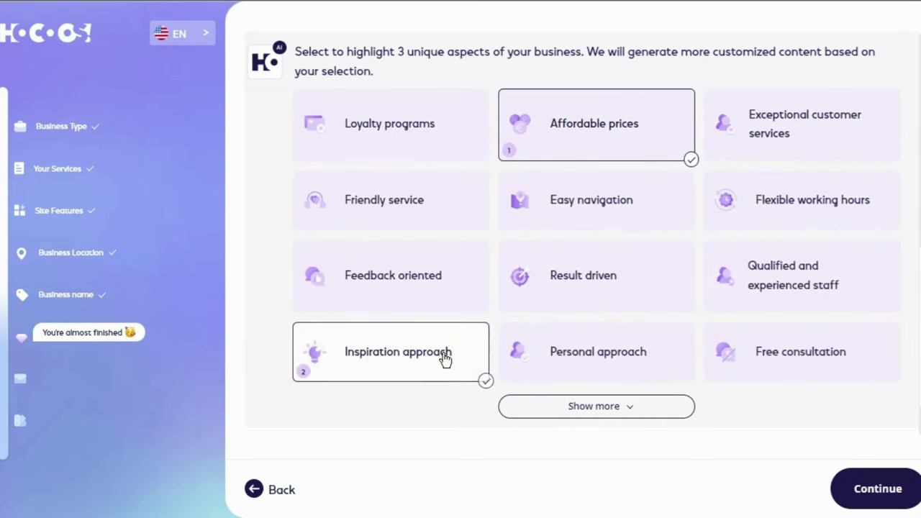
click(603, 221)
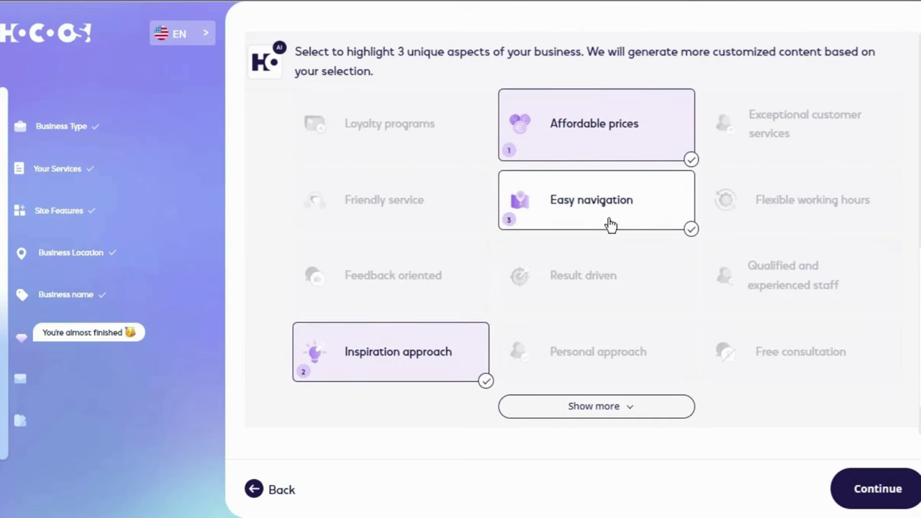
click(670, 226)
click(818, 360)
click(890, 489)
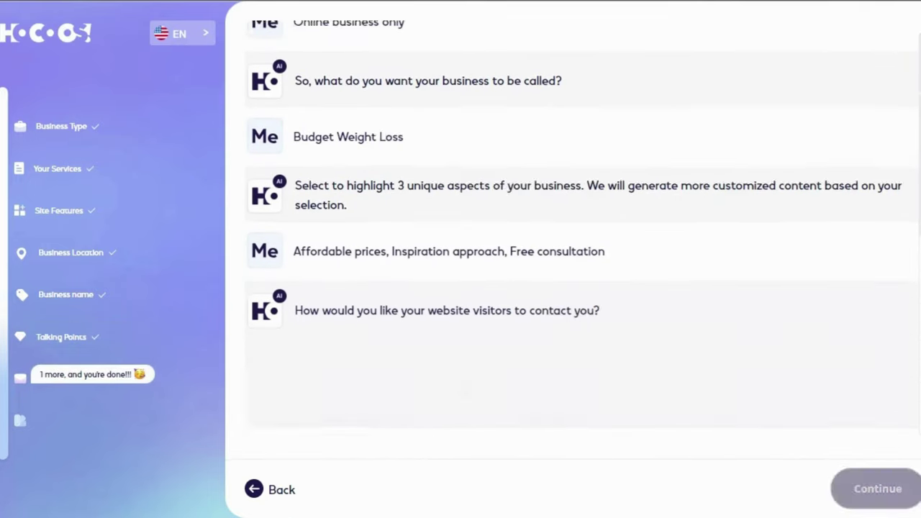
click(870, 493)
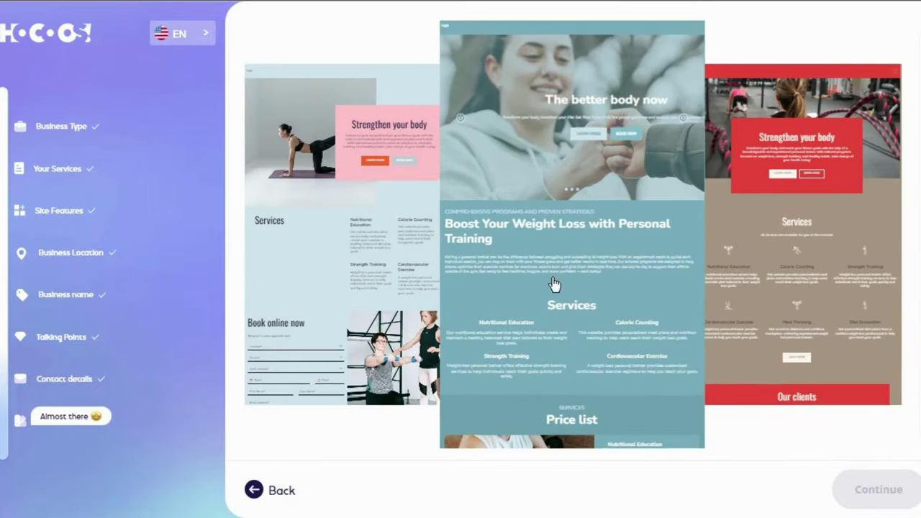
- Build the site from the fist-bump personal-training template with a navy palette and review it
click(553, 285)
click(878, 489)
click(764, 277)
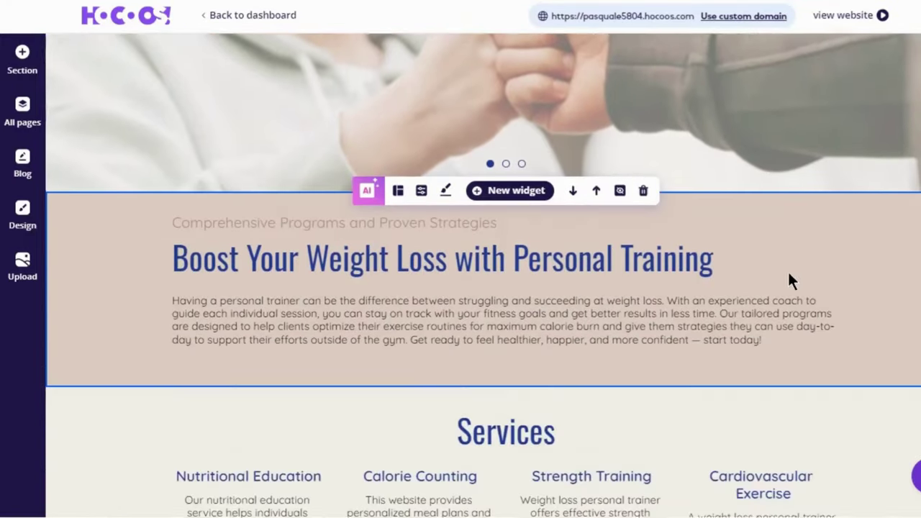
scroll(816, 273, down, 12)
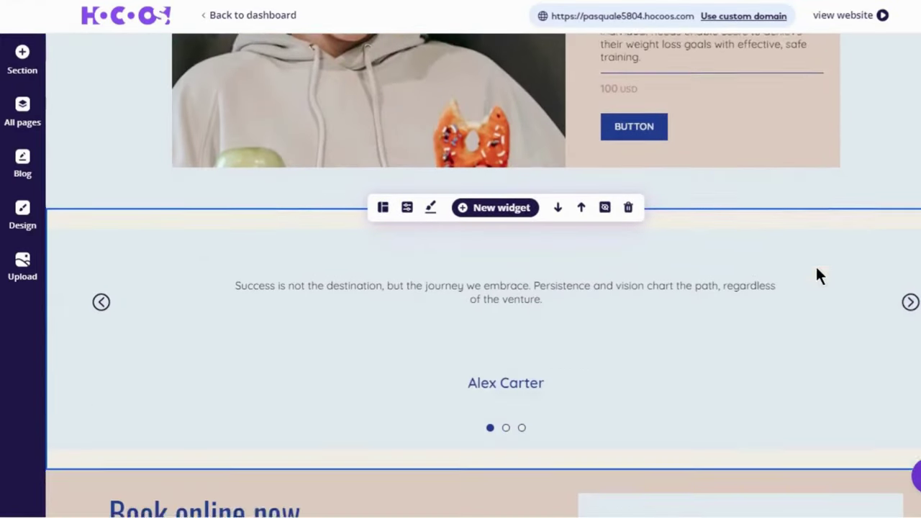
scroll(531, 371, down, 5)
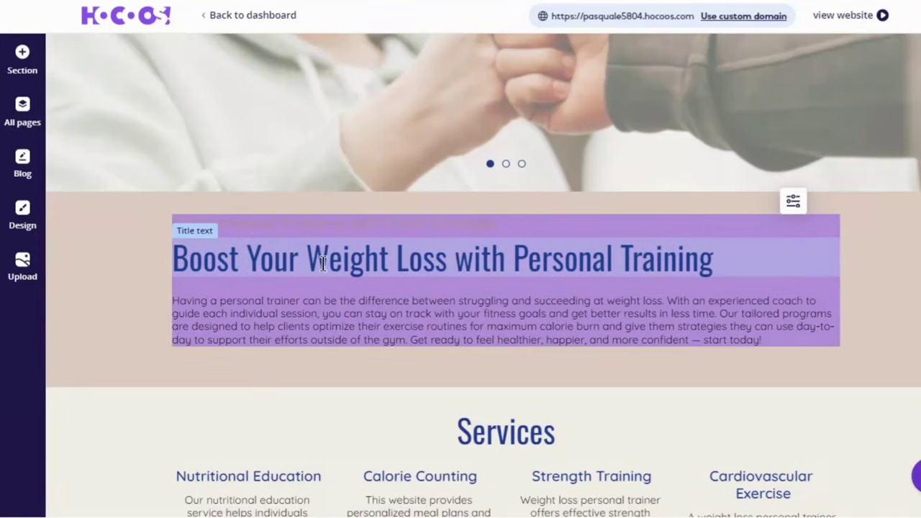
- Select the main intro heading and clear its text
click(319, 257)
click(605, 277)
key(ctrl+a)
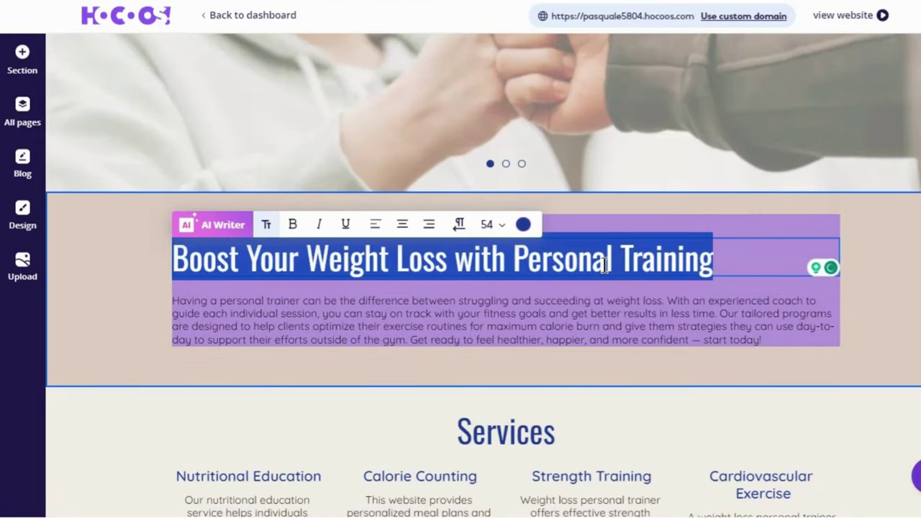
text(Best Weight loss)
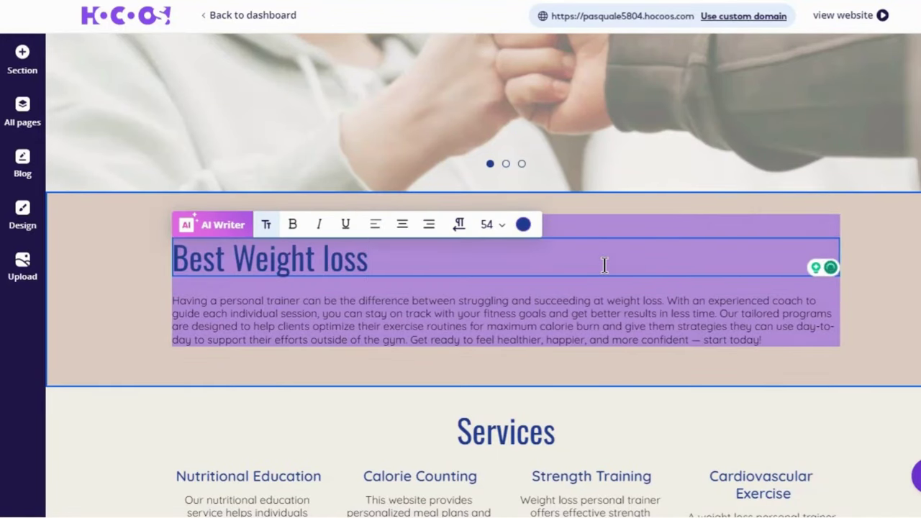
key(BackSpace)
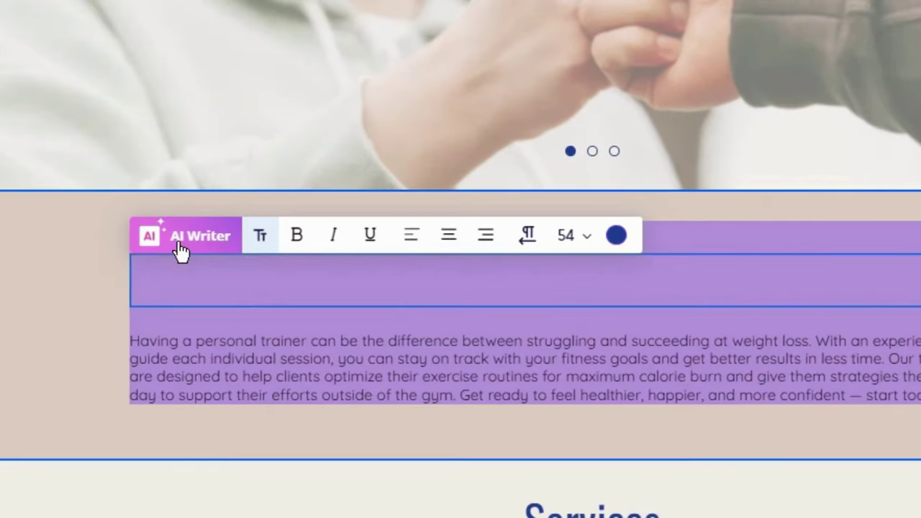
- Rephrase 'Weight loss on budget' with AI Writer and pick 'Shedding pounds without breaking the bank'
click(205, 228)
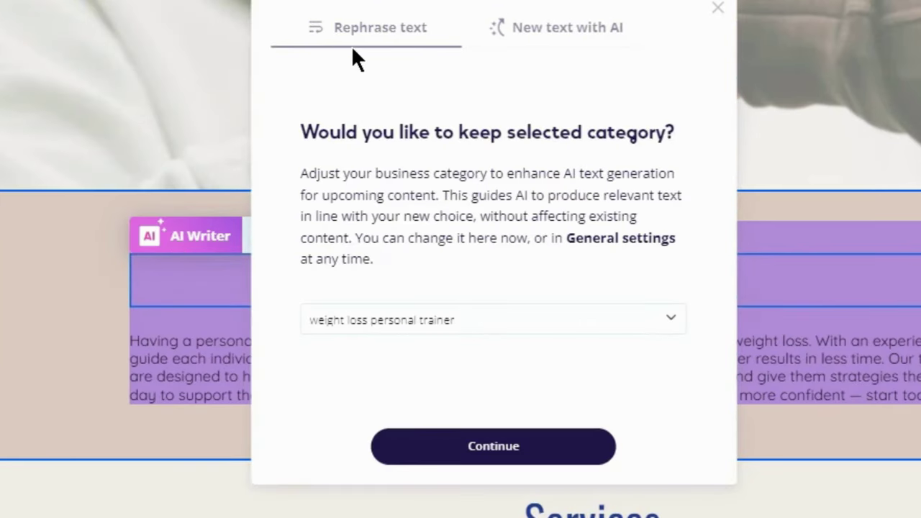
click(475, 450)
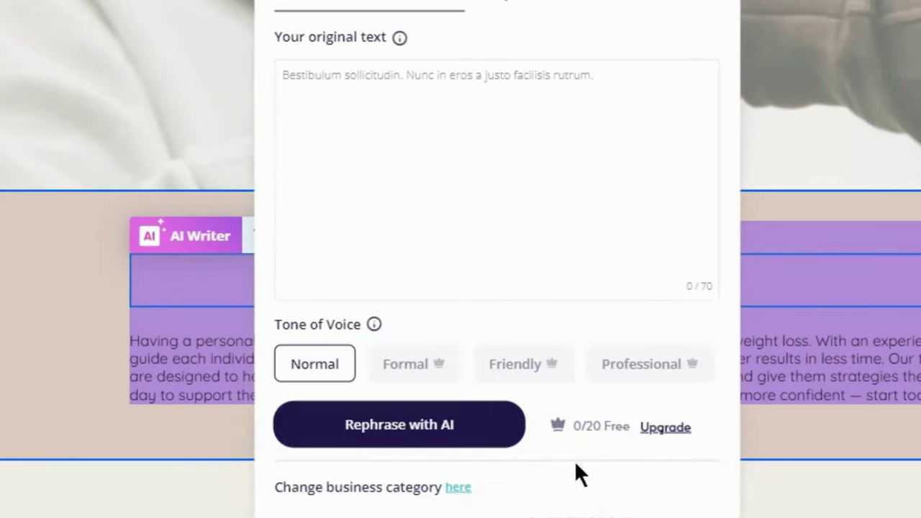
click(454, 178)
text(Weight loss on budget)
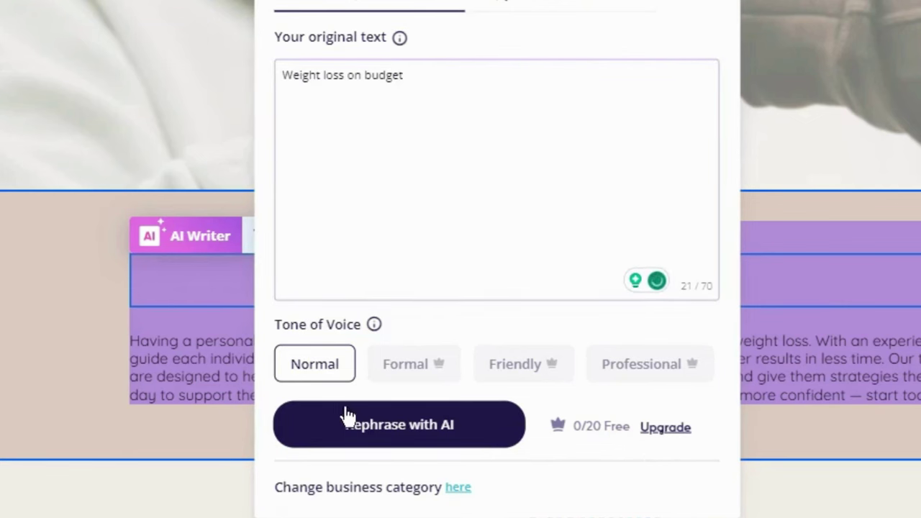
click(388, 432)
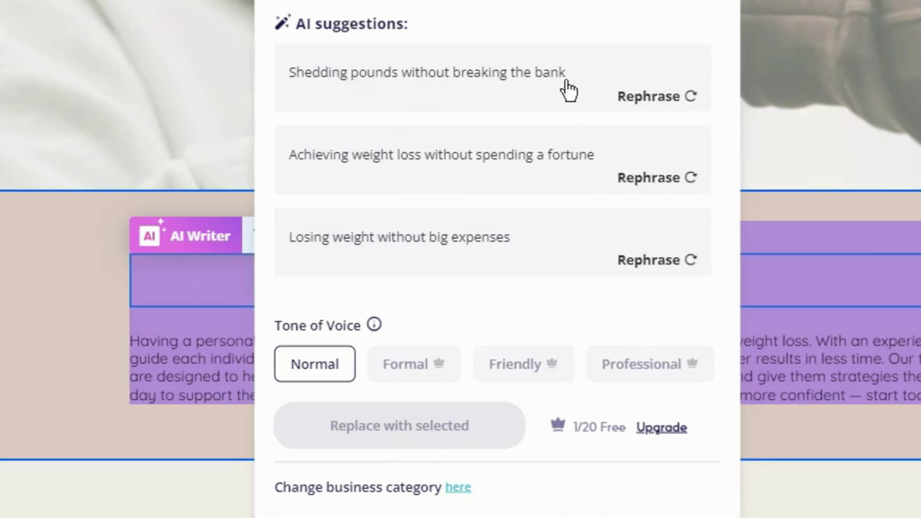
click(500, 87)
- Apply the new heading, then start retitling the Cardiovascular Exercise card with 'weight'
click(497, 430)
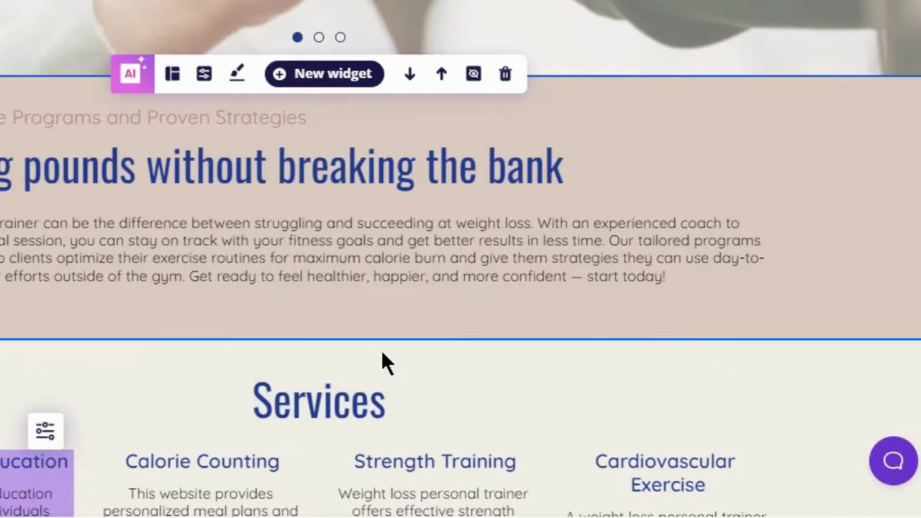
scroll(381, 349, down, 3)
click(699, 238)
drag(724, 247, 578, 225)
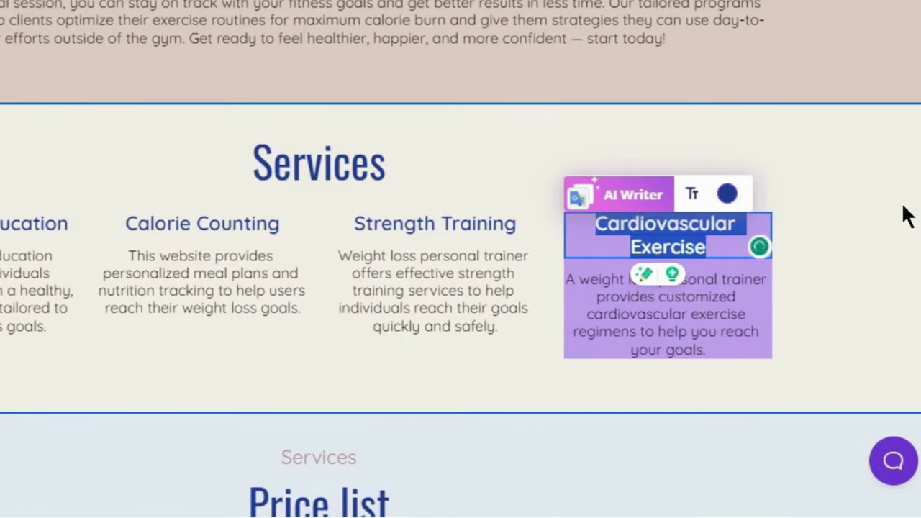
text(weight Loss Work)
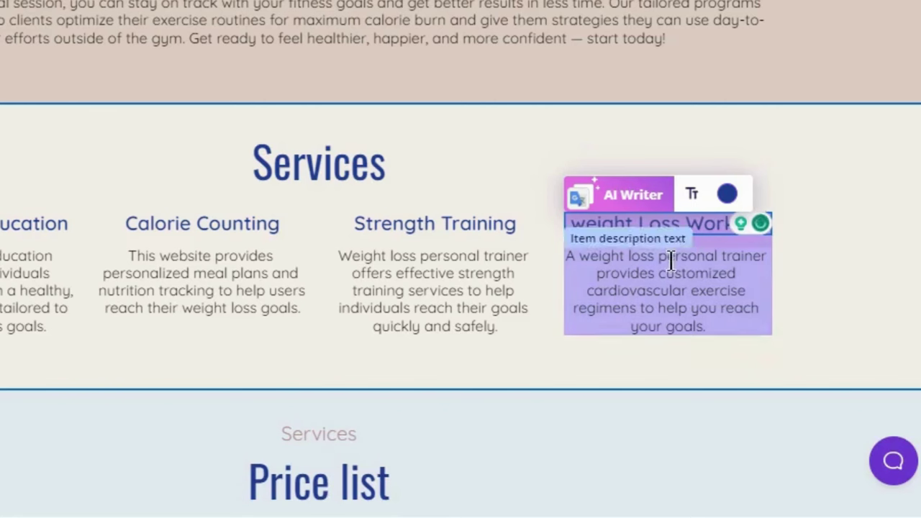
- Delete the Cardiovascular Exercise card's description text
click(615, 256)
key(ctrl+a)
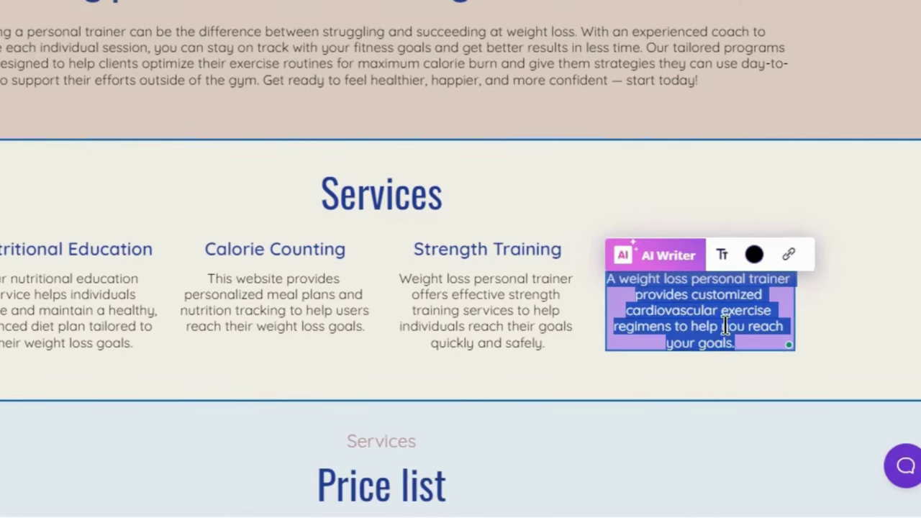
key(BackSpace)
- Generate new AI Writer text from the keywords 'weight loss exercising'
click(661, 231)
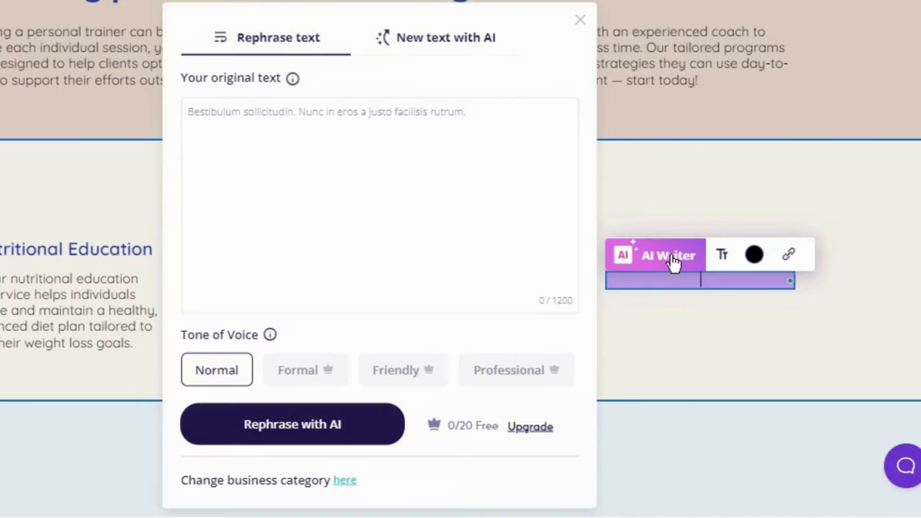
click(476, 41)
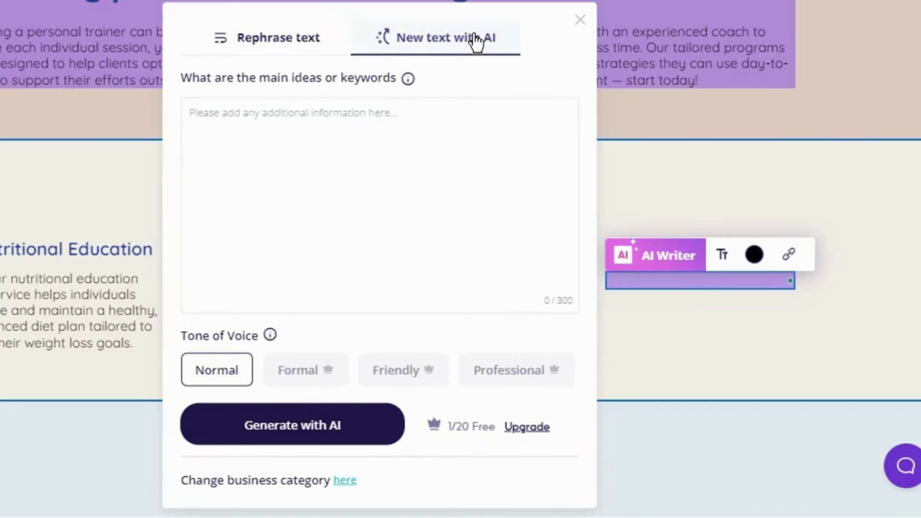
click(379, 139)
text(talk about weight loss excercising)
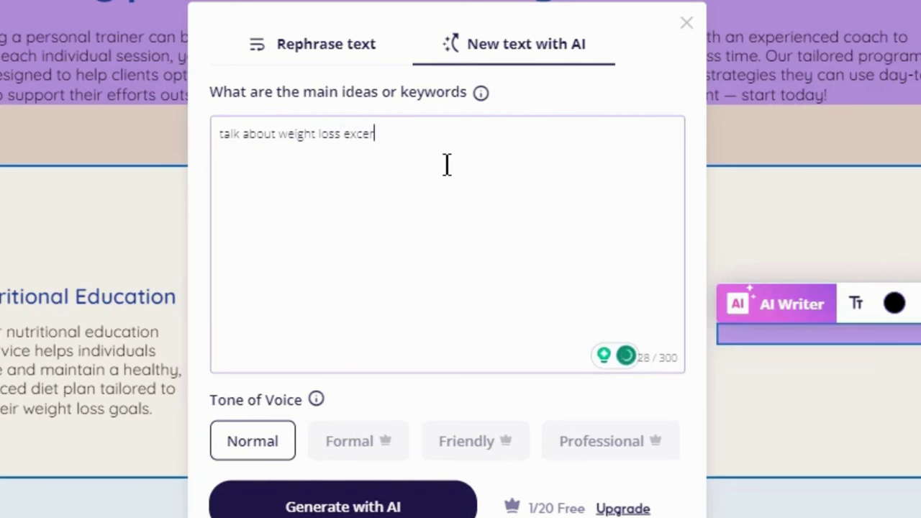
mouse_move(375, 134)
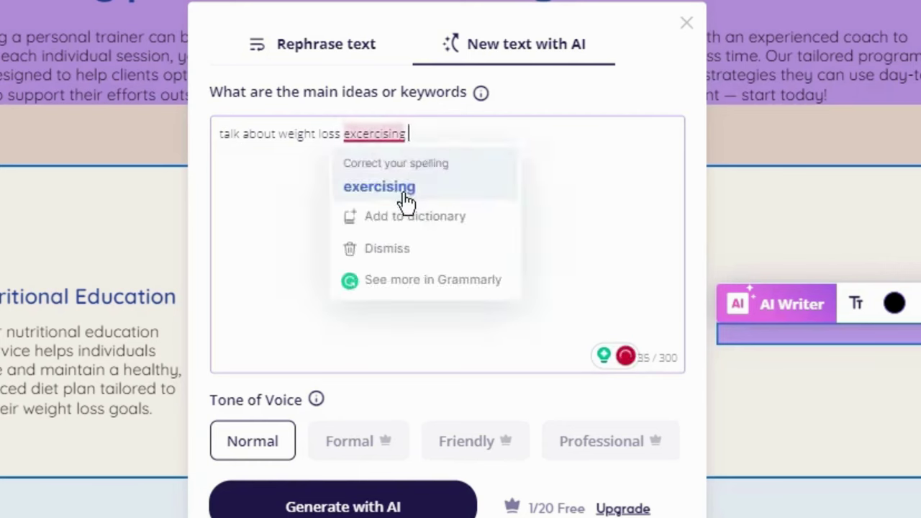
click(403, 206)
click(343, 506)
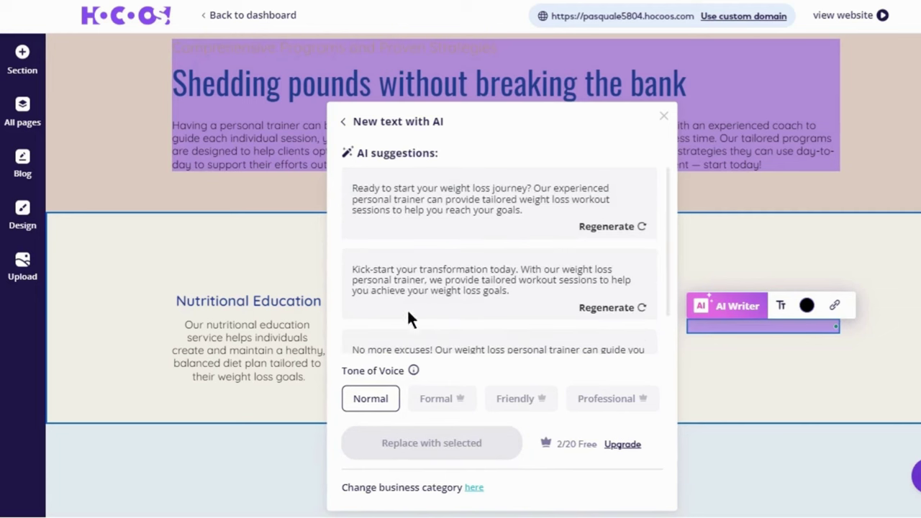
- Fill the fourth service card with the Kick-start suggestion and shift the hero image focus down
click(502, 300)
click(471, 441)
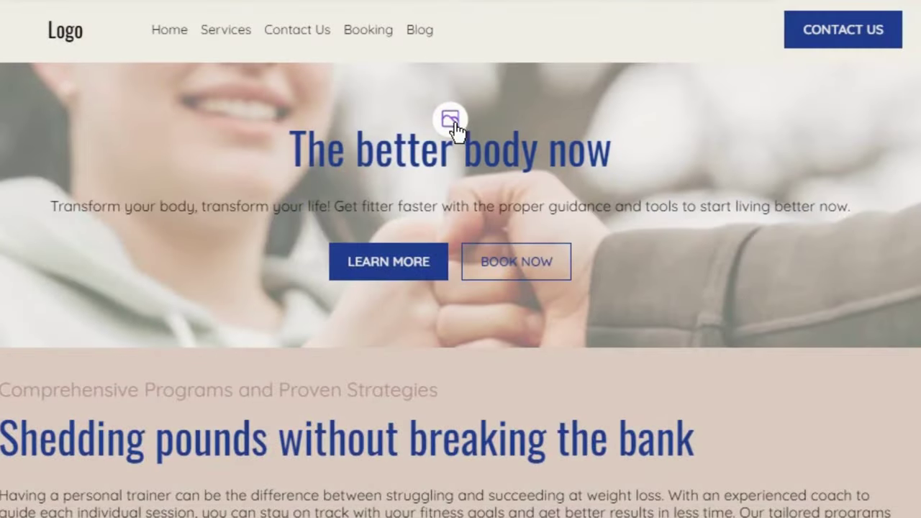
click(451, 123)
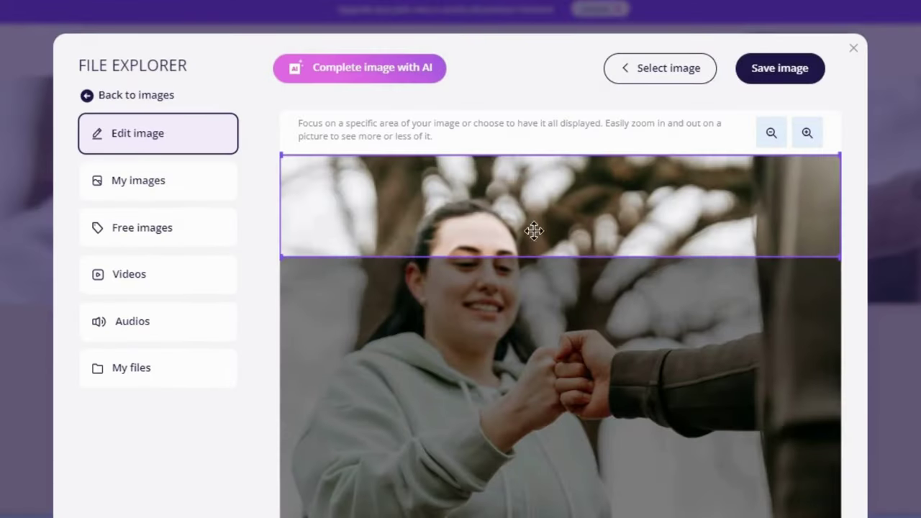
drag(533, 231, 519, 385)
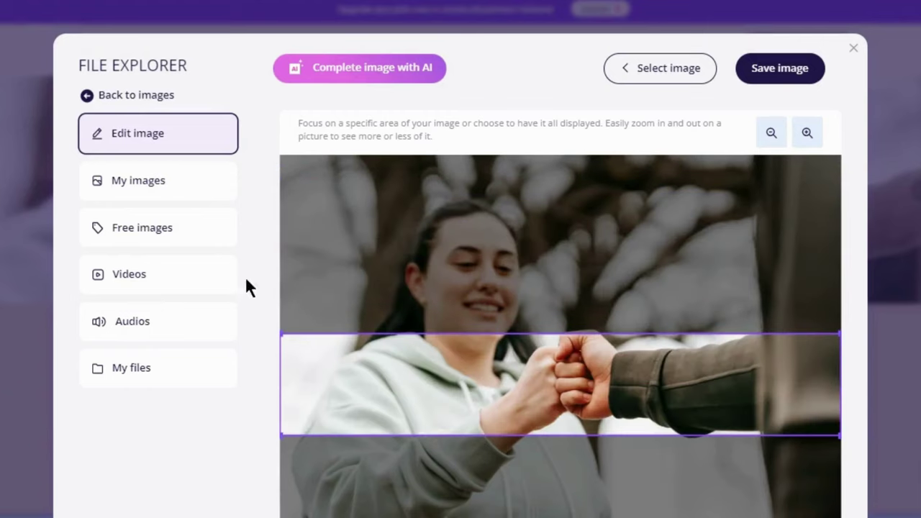
- Replace the hero photo with the free stock image of two women on mats, cropped and saved
click(183, 194)
click(194, 233)
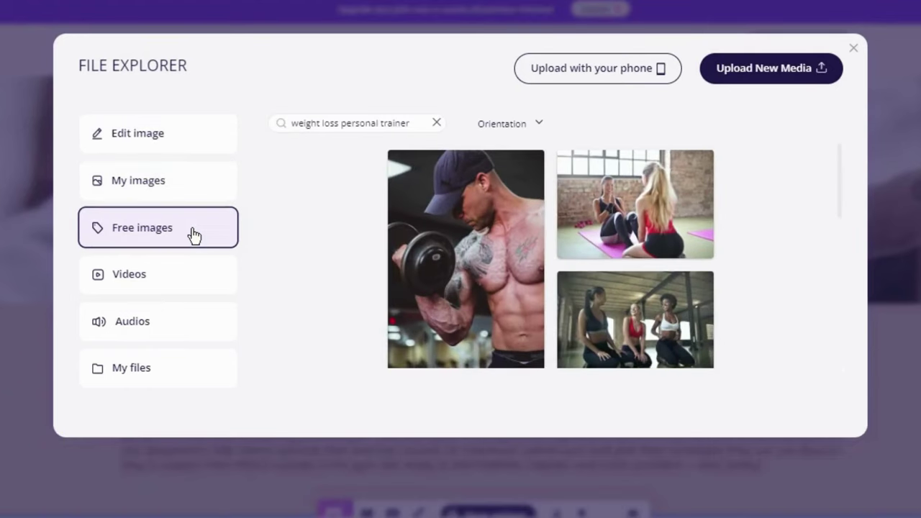
scroll(741, 238, down, 3)
scroll(741, 238, up, 3)
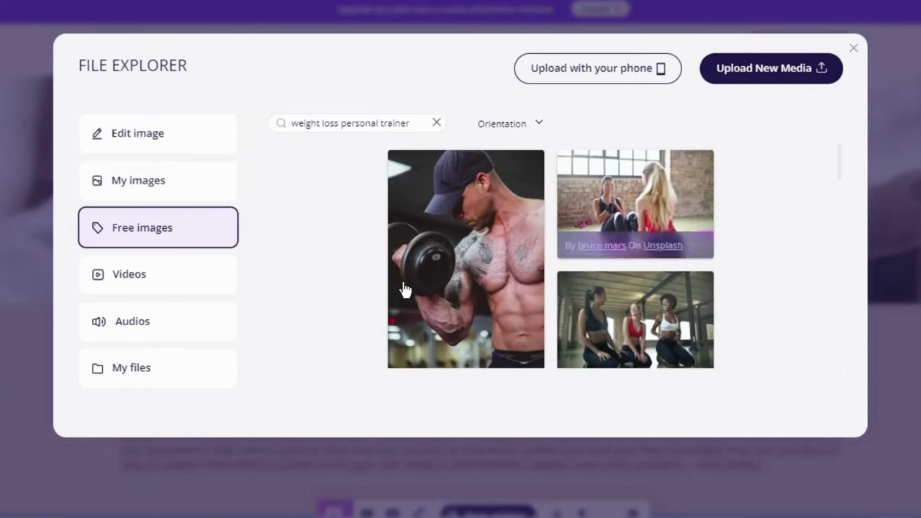
click(180, 286)
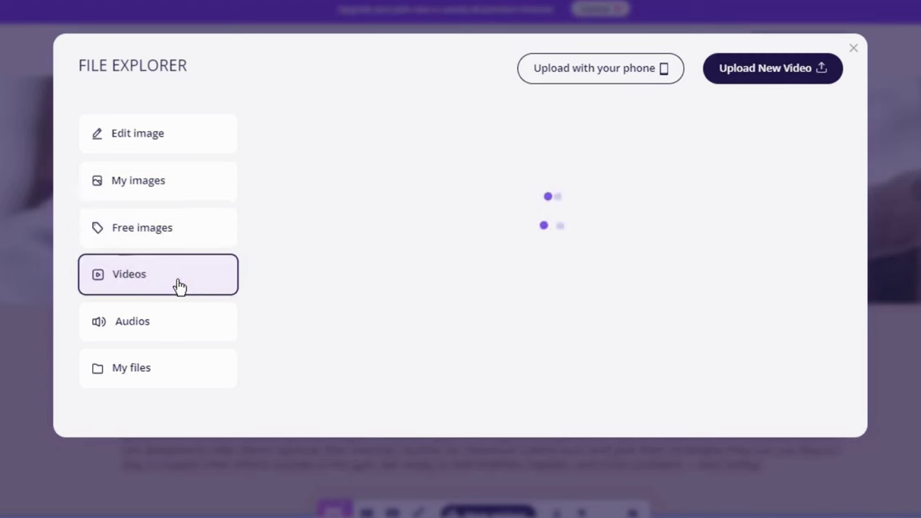
click(192, 229)
click(633, 216)
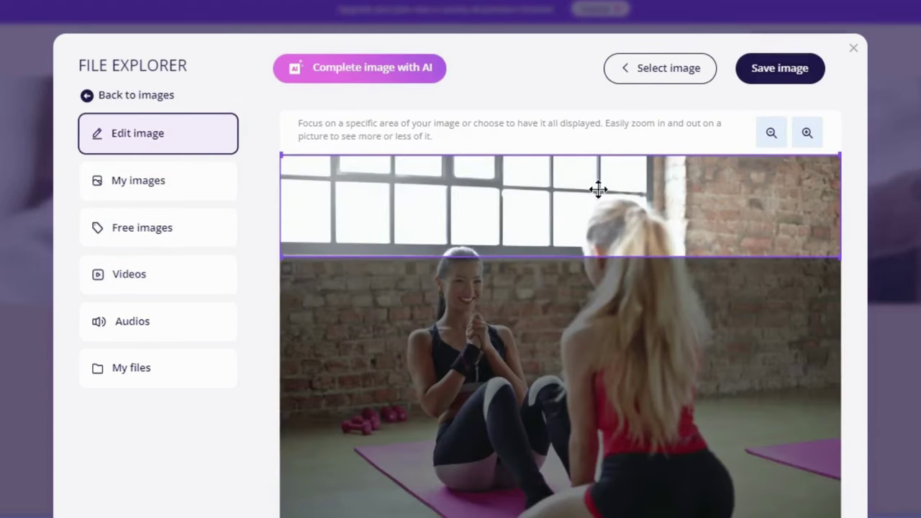
drag(596, 188, 603, 287)
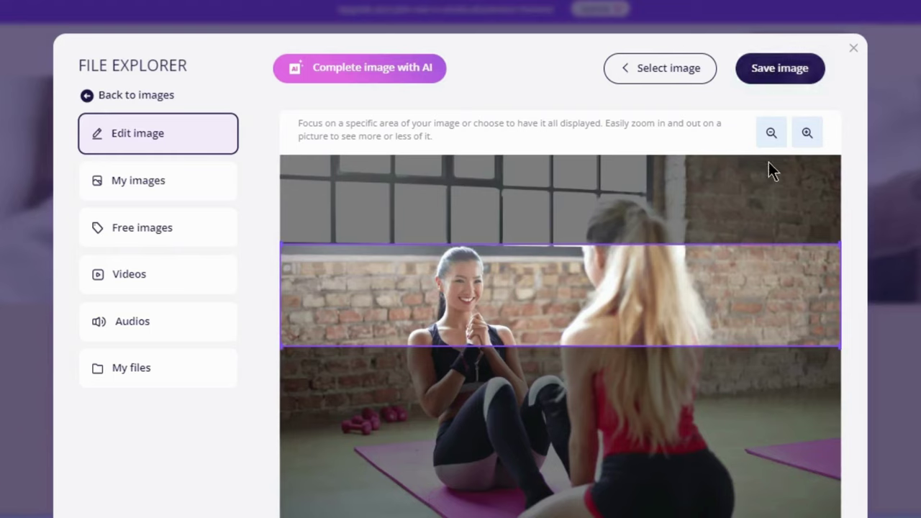
click(771, 133)
click(816, 68)
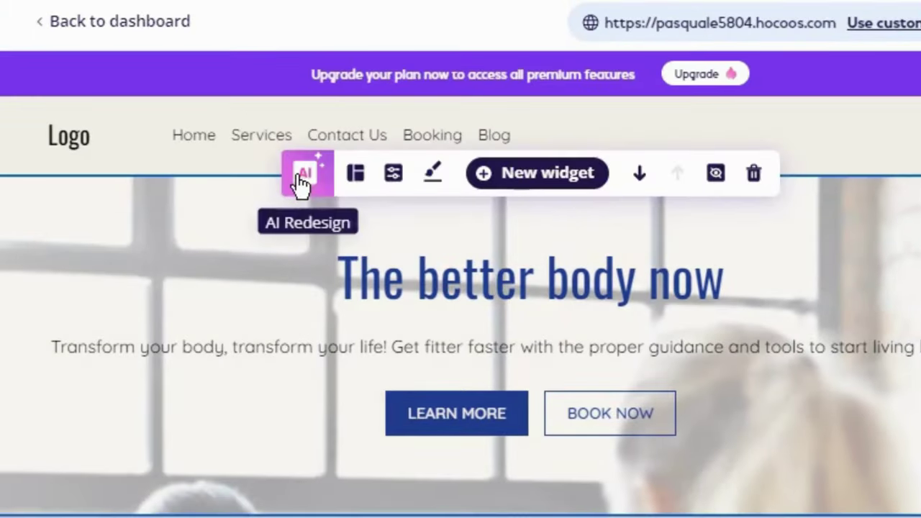
- Readjust the hero image crop to frame both women and save it
click(304, 172)
key(Escape)
click(508, 326)
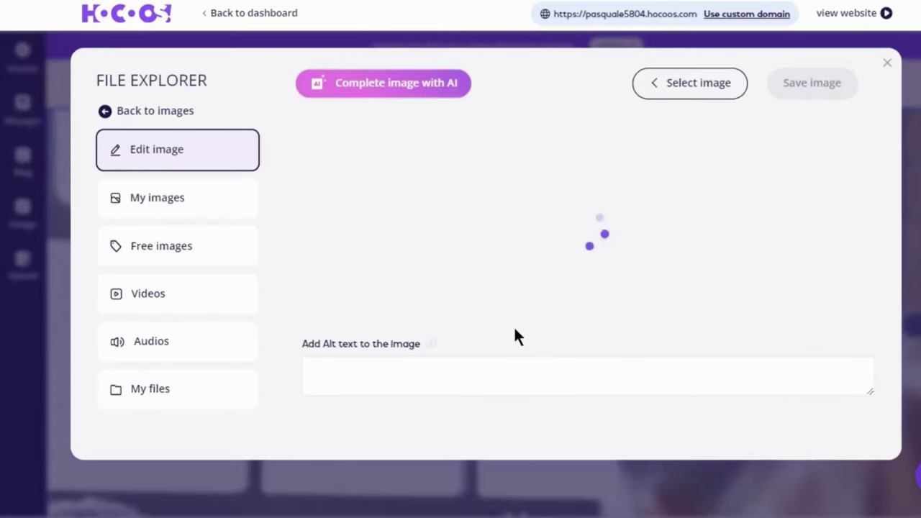
drag(618, 347, 615, 383)
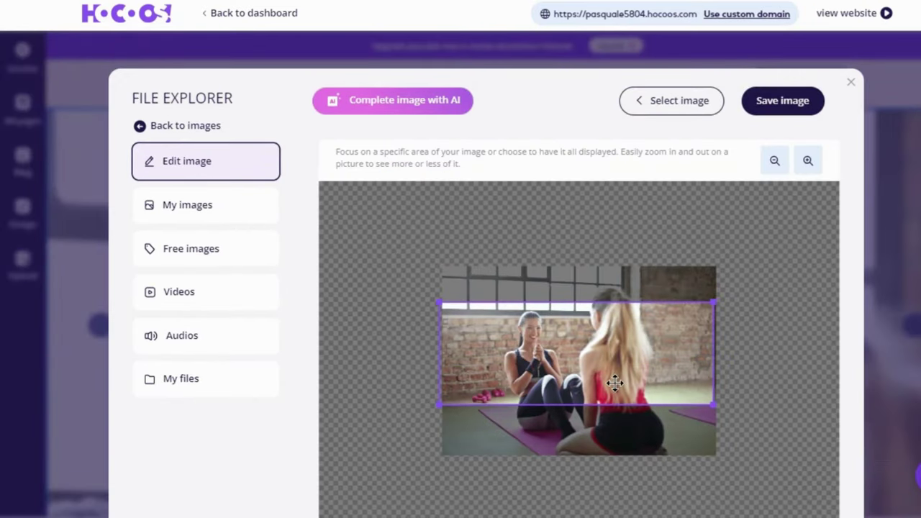
click(782, 104)
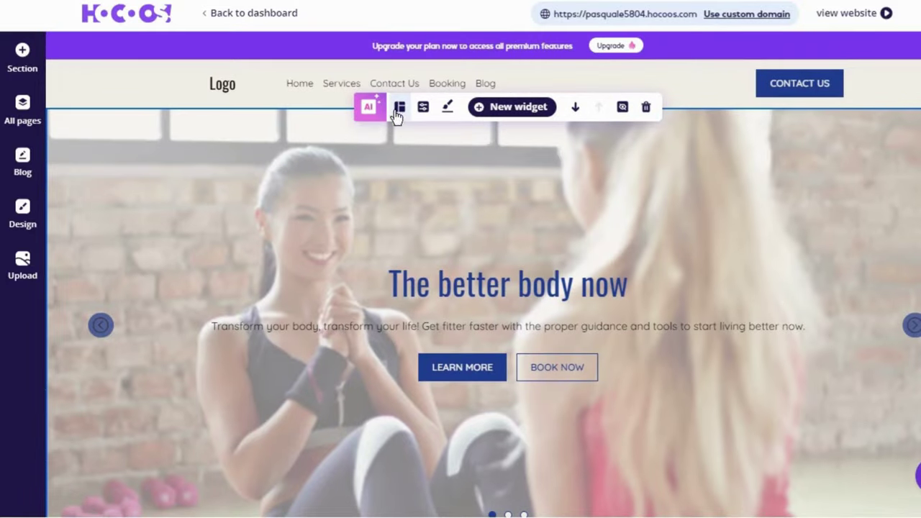
click(398, 108)
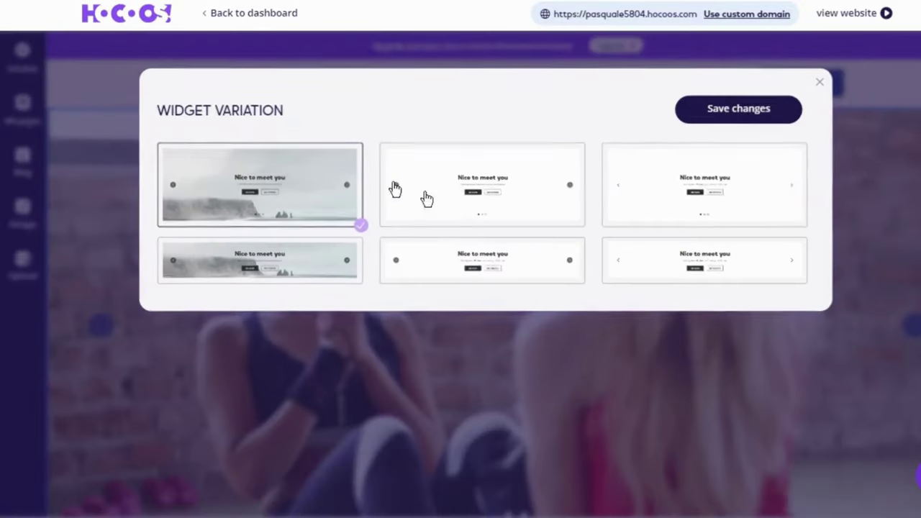
click(817, 83)
click(424, 108)
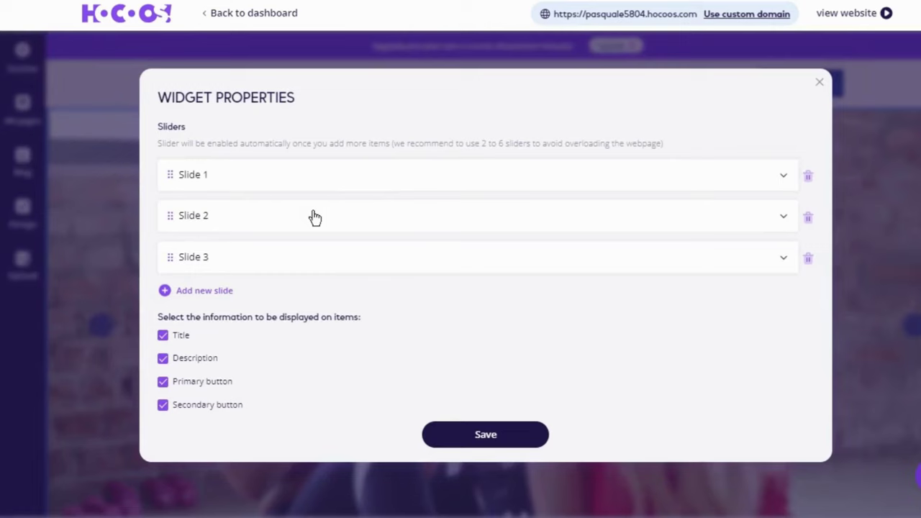
click(397, 173)
scroll(716, 190, down, 4)
scroll(745, 191, up, 4)
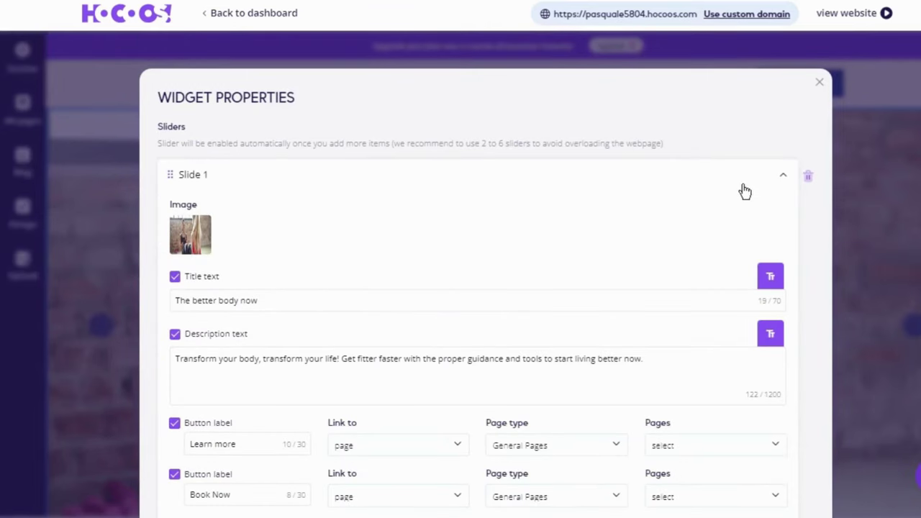
click(819, 84)
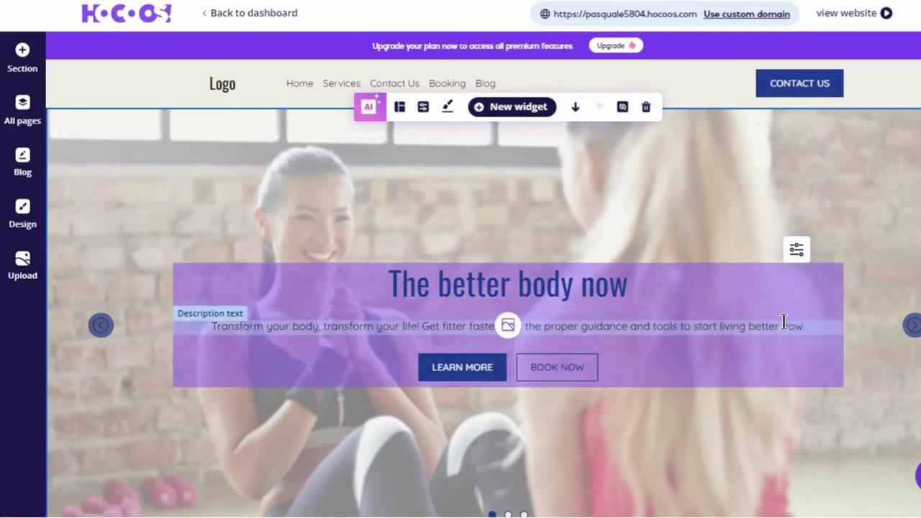
- Insert a four-card Services layout, Nutritional Education to Strength Training, below the weight-loss text
scroll(755, 323, down, 5)
scroll(735, 325, down, 3)
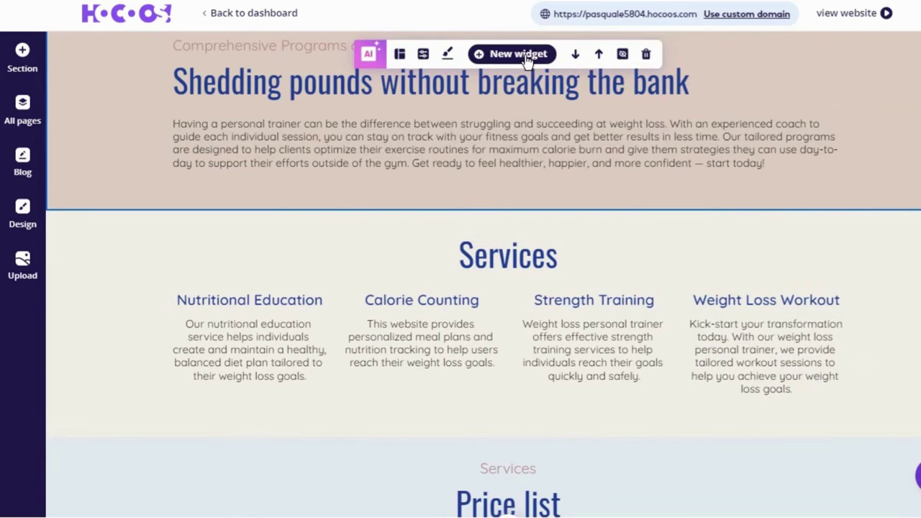
click(527, 56)
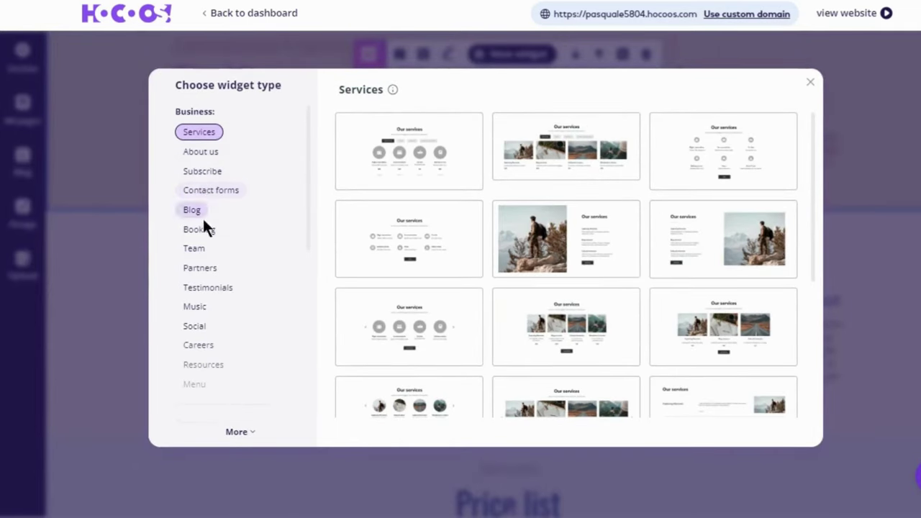
click(202, 173)
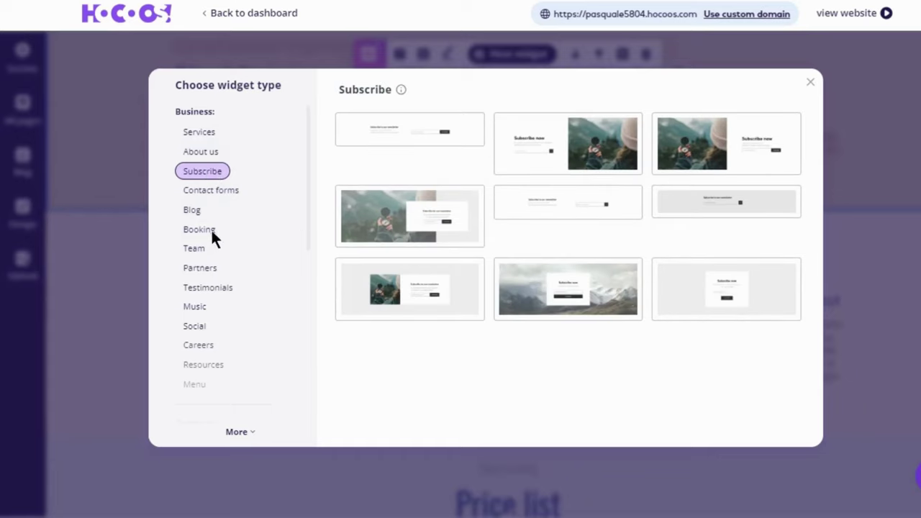
click(209, 134)
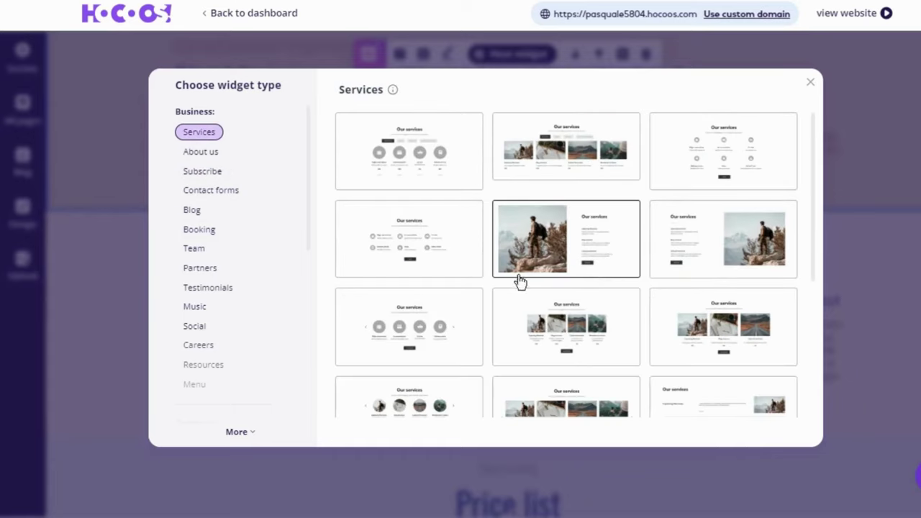
click(421, 166)
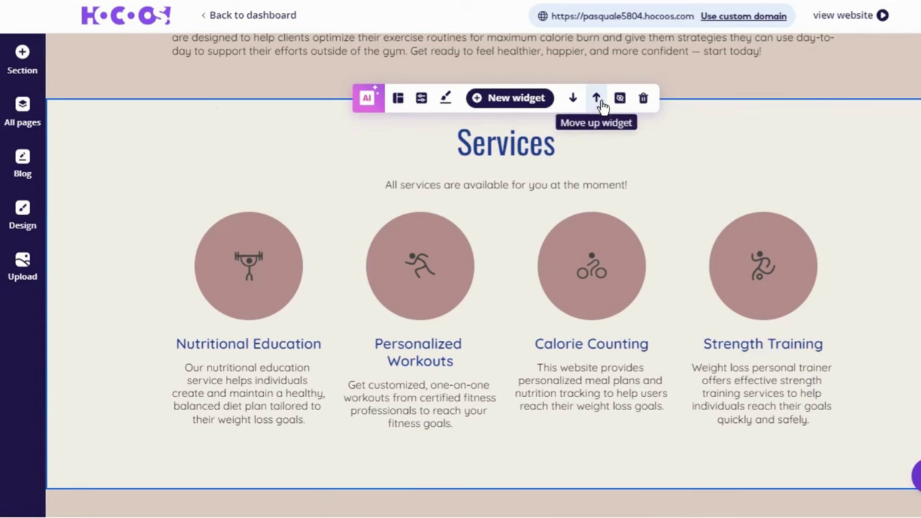
- Move the new Services section up one place and drag the Blog menu link after Services
click(597, 98)
scroll(859, 208, up, 7)
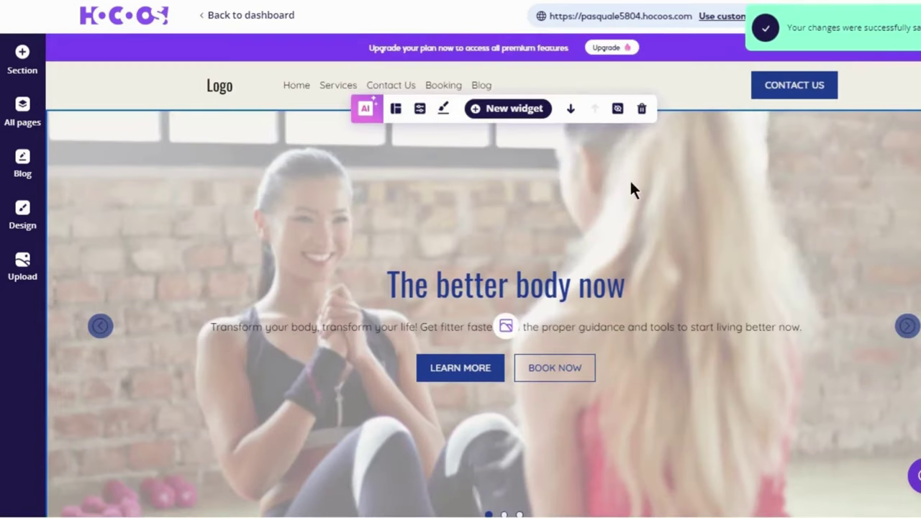
mouse_move(483, 95)
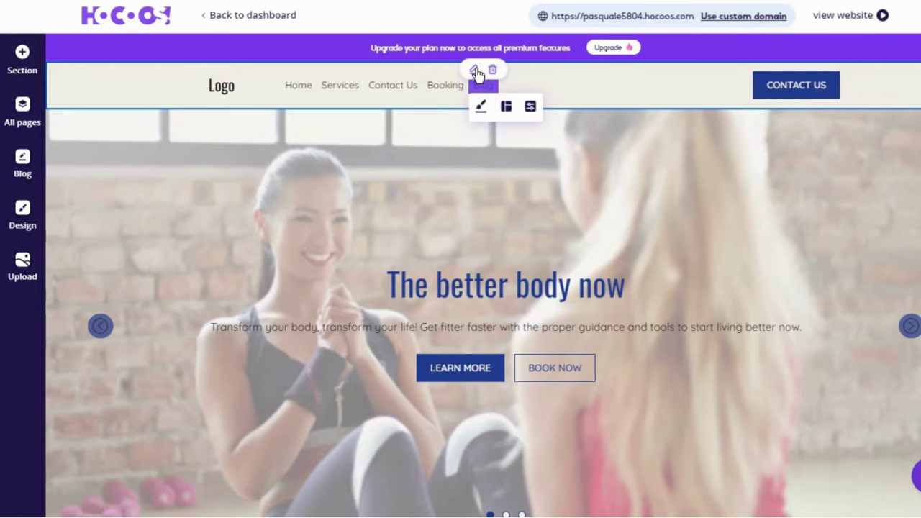
drag(477, 73, 372, 67)
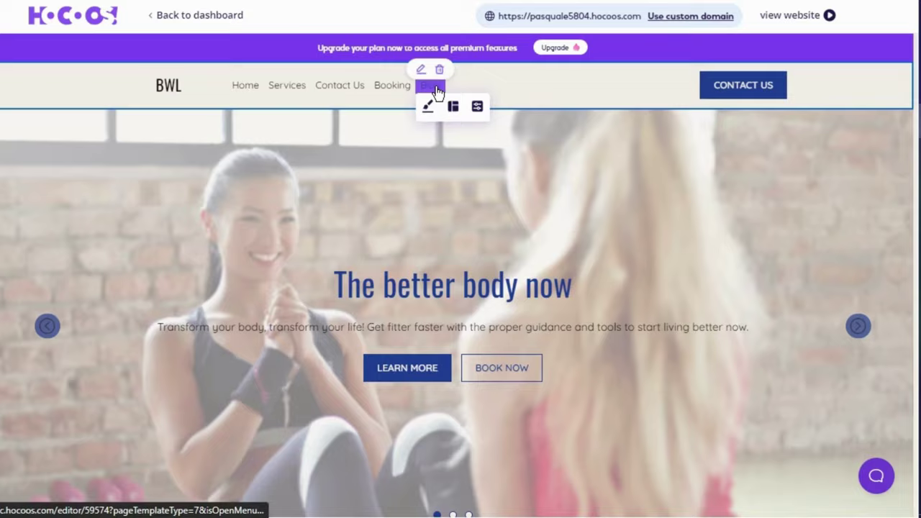
- Create the blog with 'I have a few already prepared', a right sidebar and the second layout
click(433, 86)
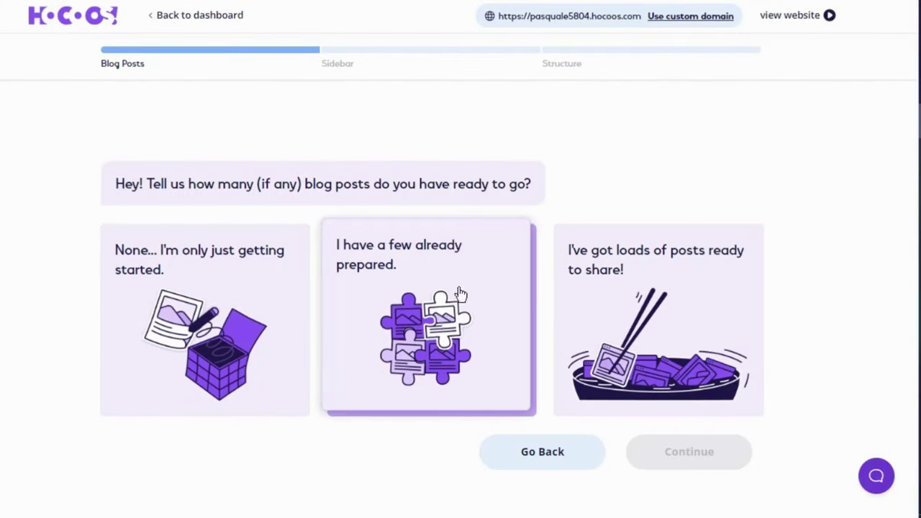
click(447, 334)
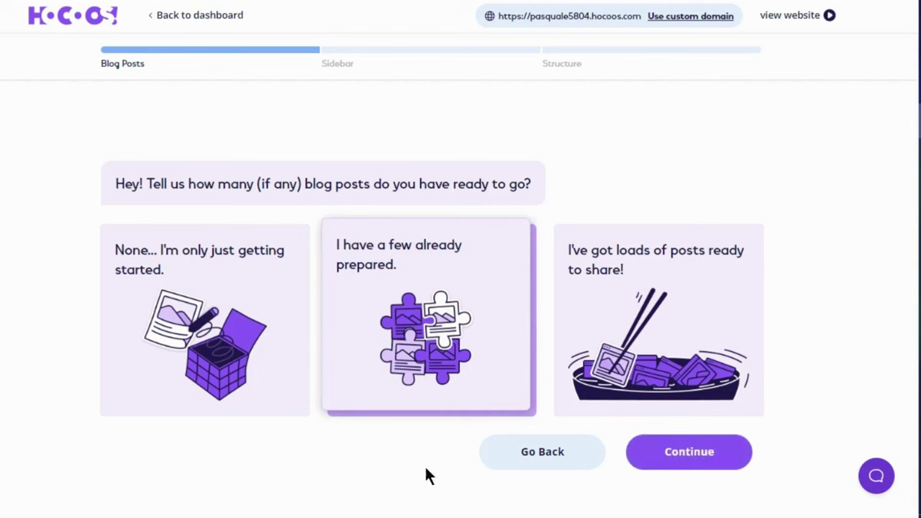
click(673, 470)
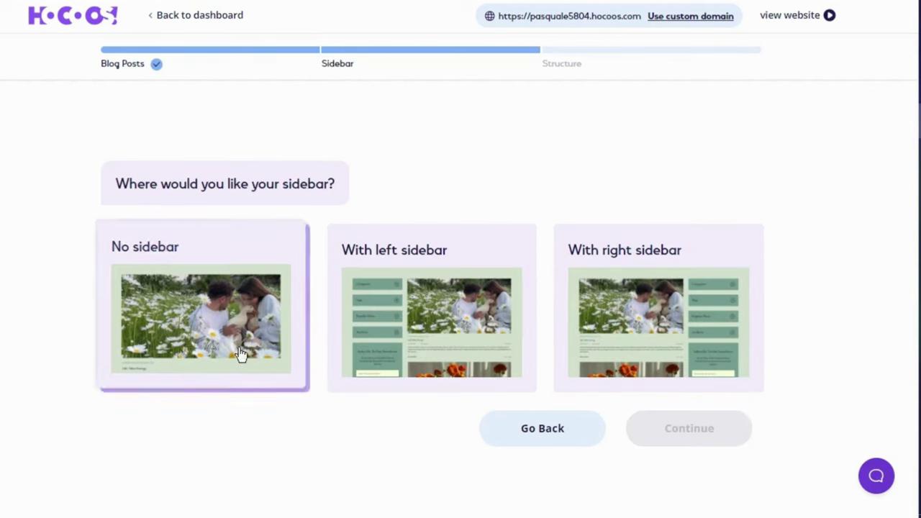
click(670, 364)
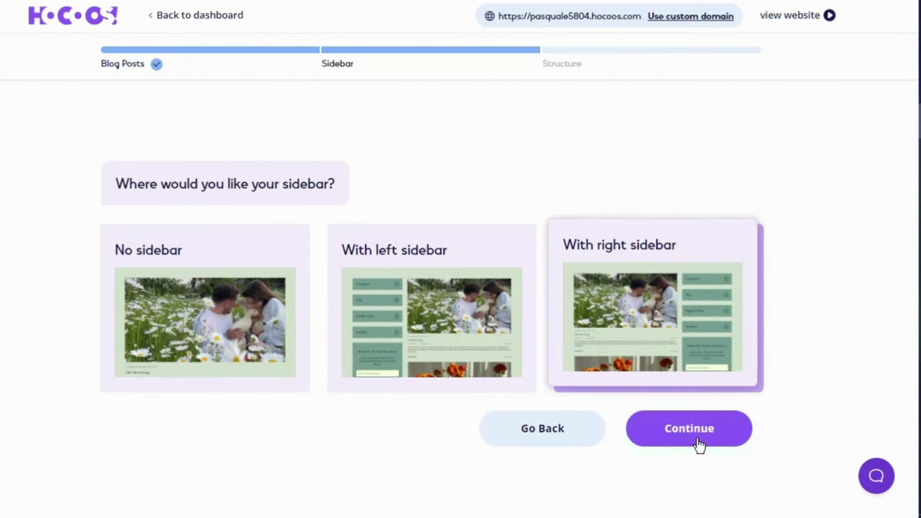
click(691, 436)
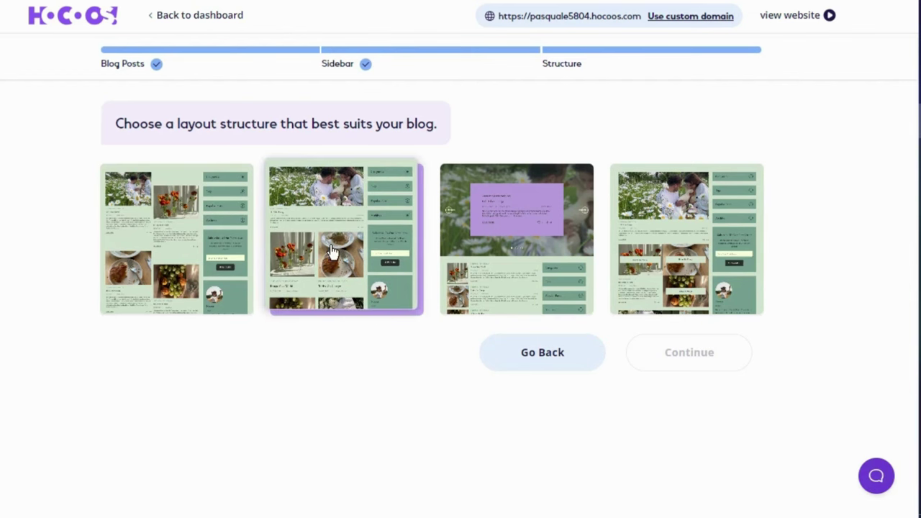
click(328, 279)
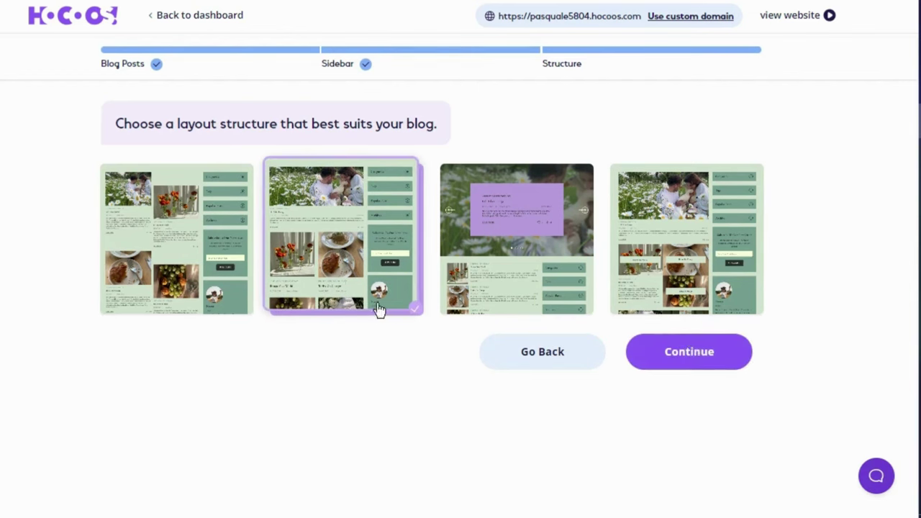
click(701, 354)
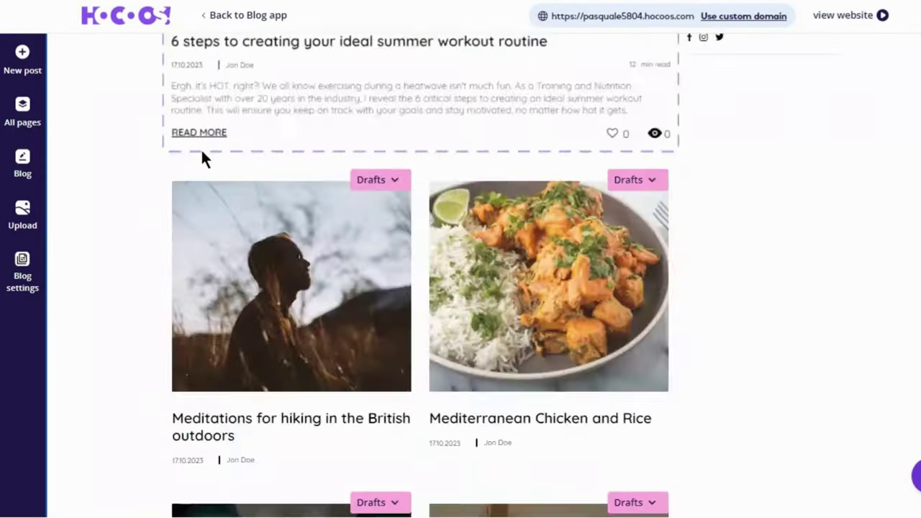
- Relabel the sidebar newsletter button from SUBSCRIBE to 'JOIN FOR FREE'
scroll(165, 191, down, 10)
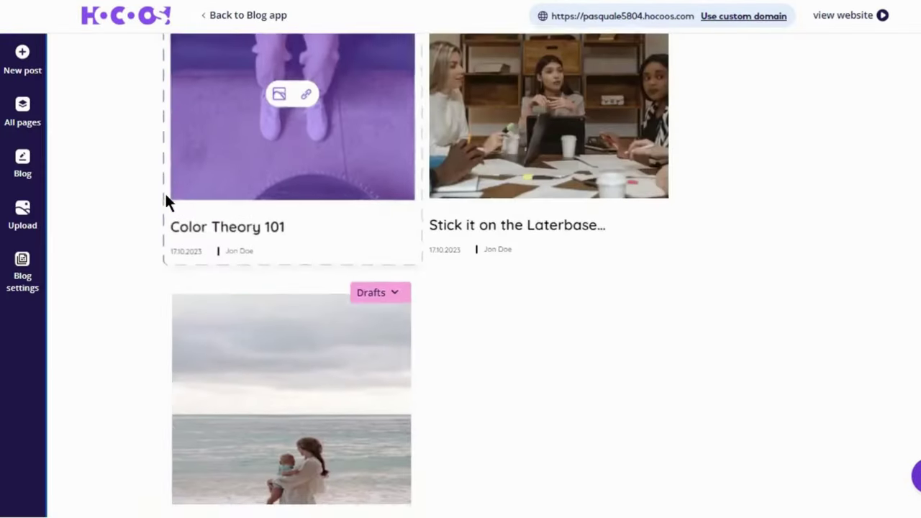
scroll(158, 190, up, 10)
scroll(158, 190, up, 3)
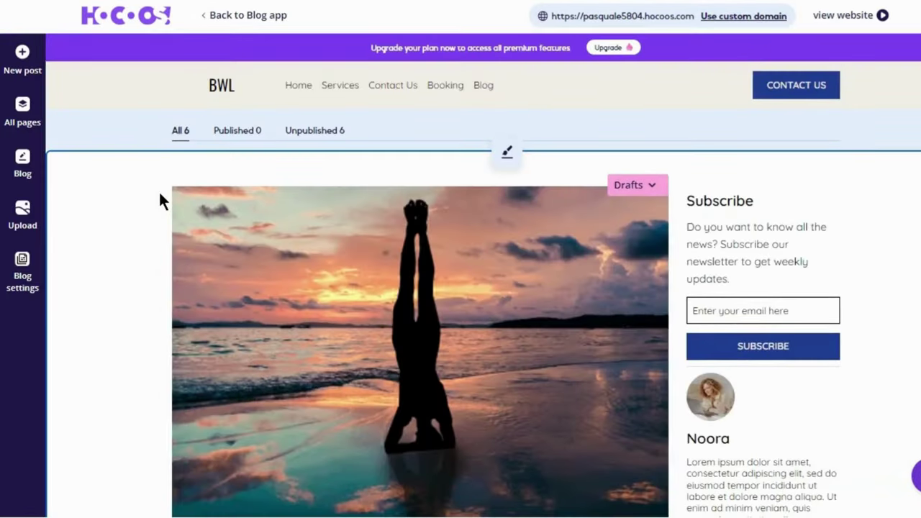
scroll(730, 355, down, 5)
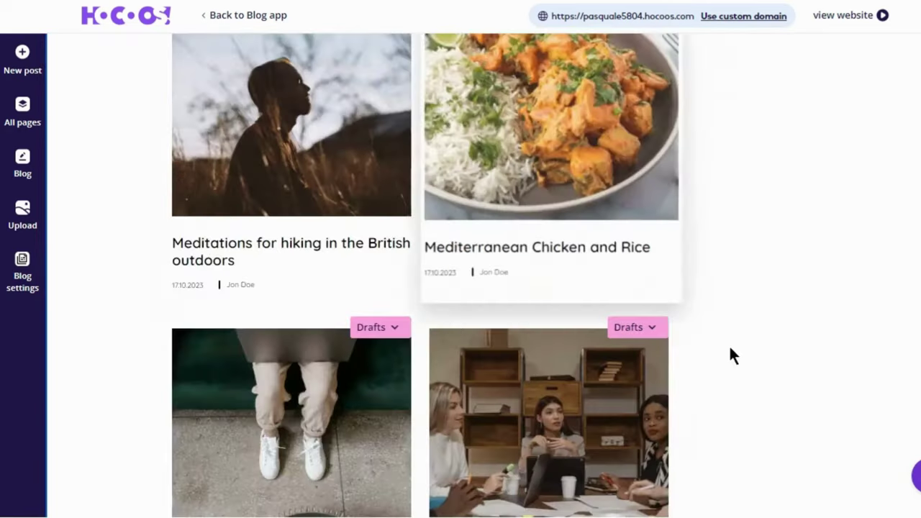
scroll(731, 353, down, 3)
scroll(829, 269, up, 10)
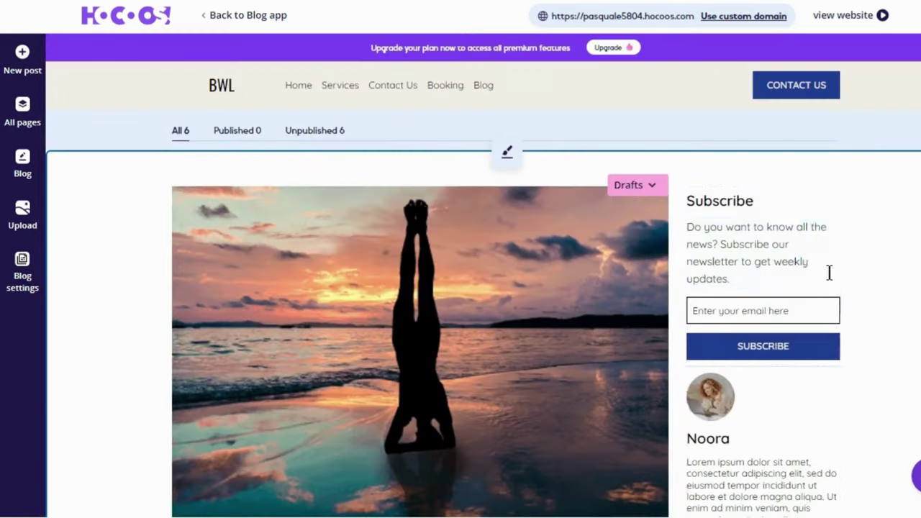
click(749, 230)
click(755, 343)
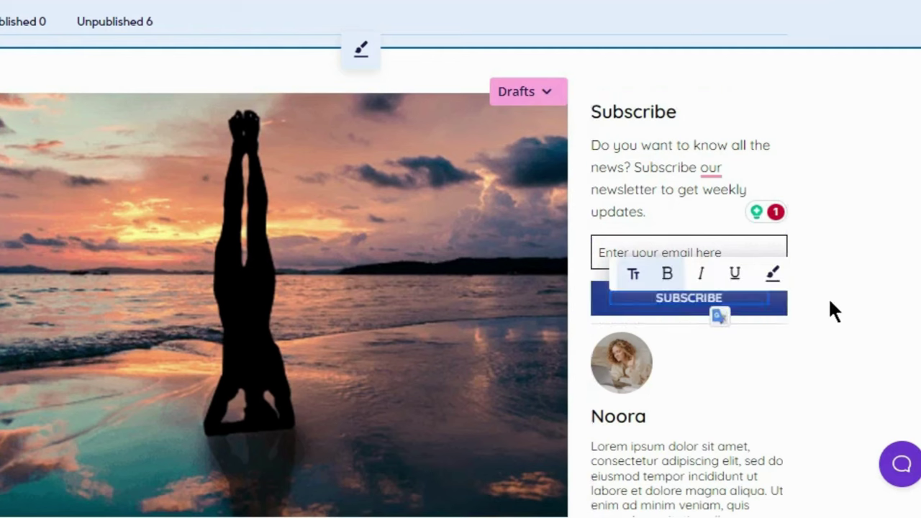
key(ctrl+a)
key(BackSpace)
text(JOIN FOR F)
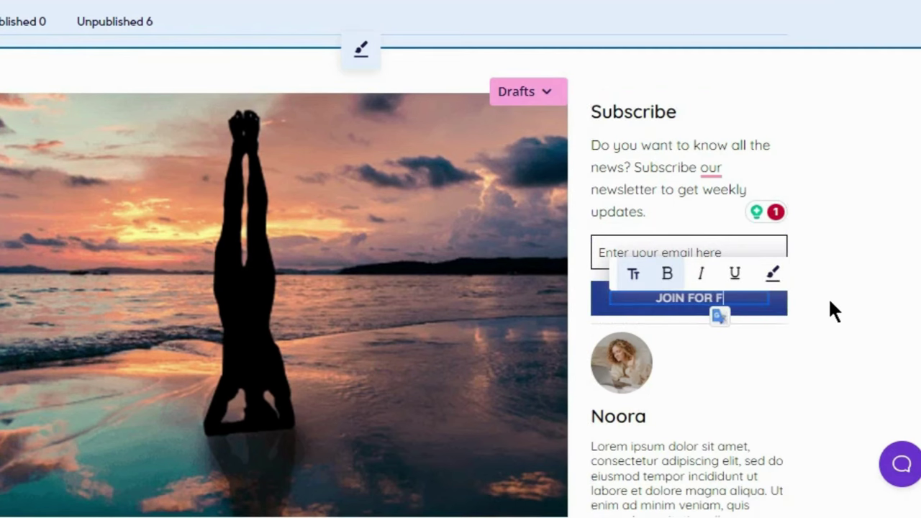
text(REE)
click(828, 297)
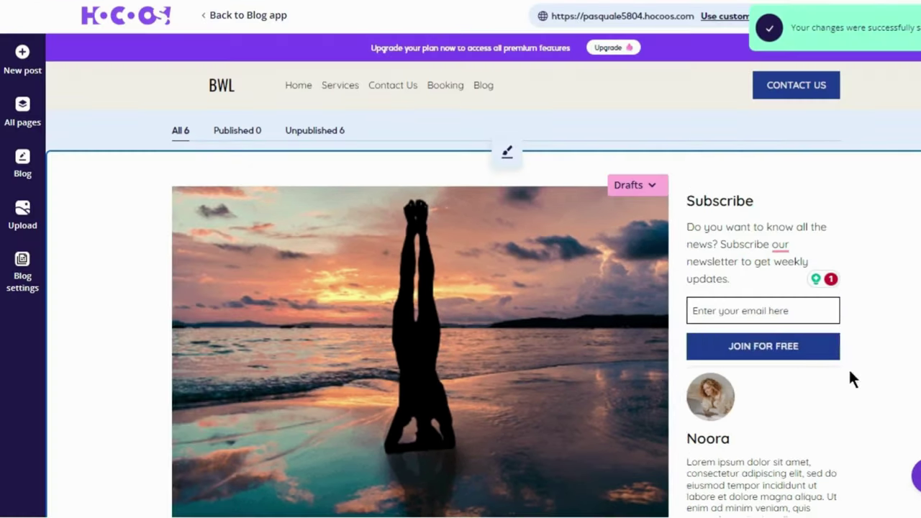
- Open the social icons' link settings and the post's publication status options
scroll(837, 346, down, 3)
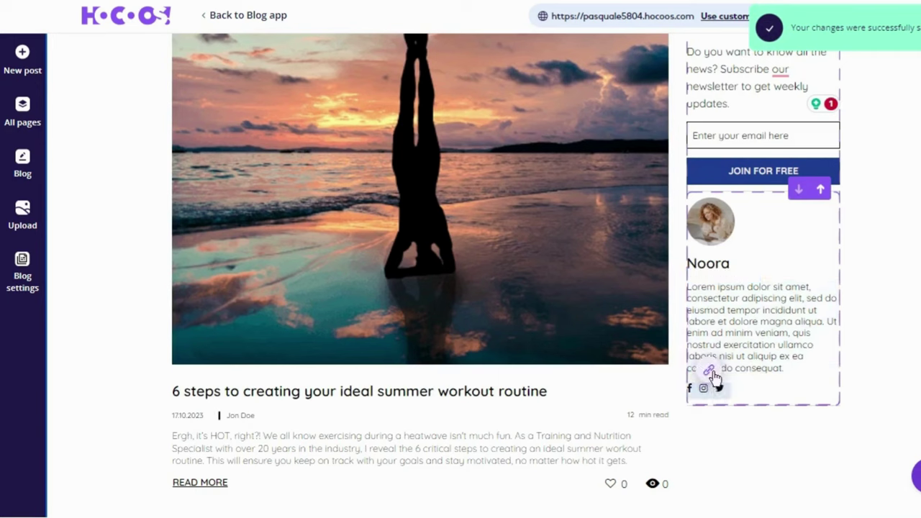
click(710, 373)
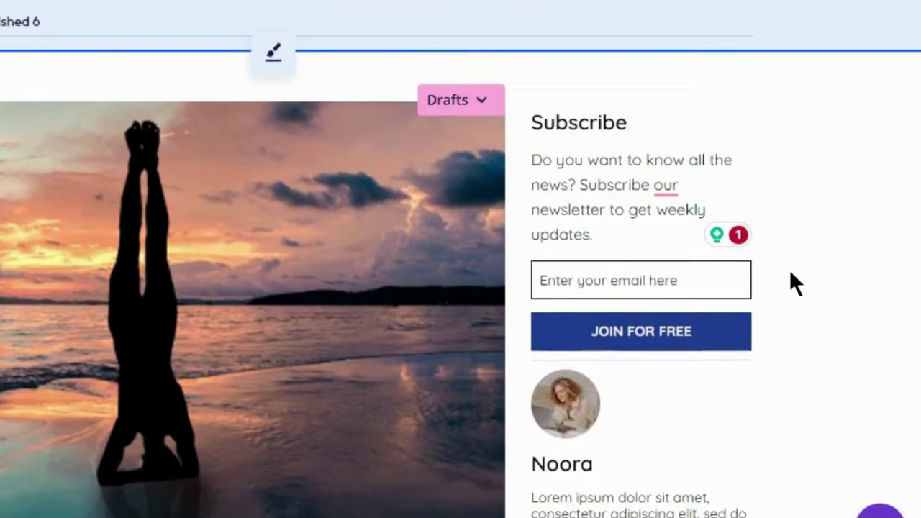
click(482, 101)
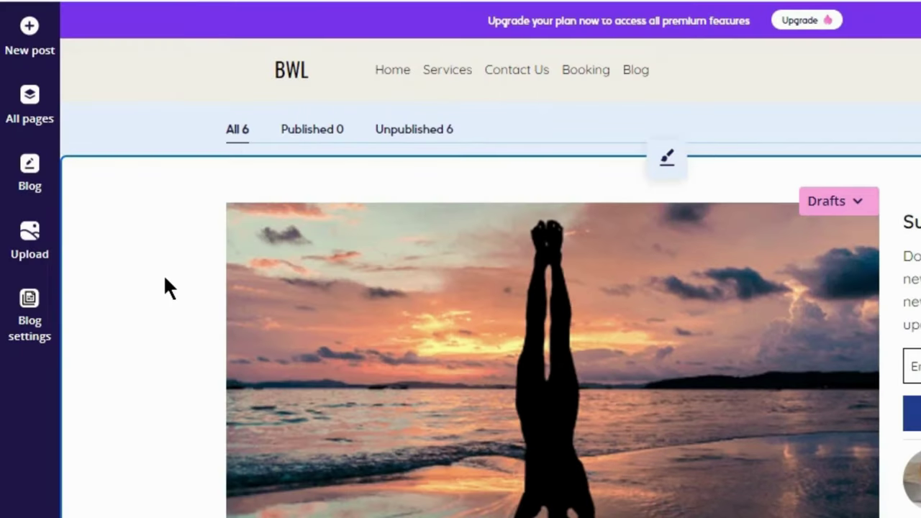
- Start a new blog post with Generate with AI and focus its topic description box
click(30, 173)
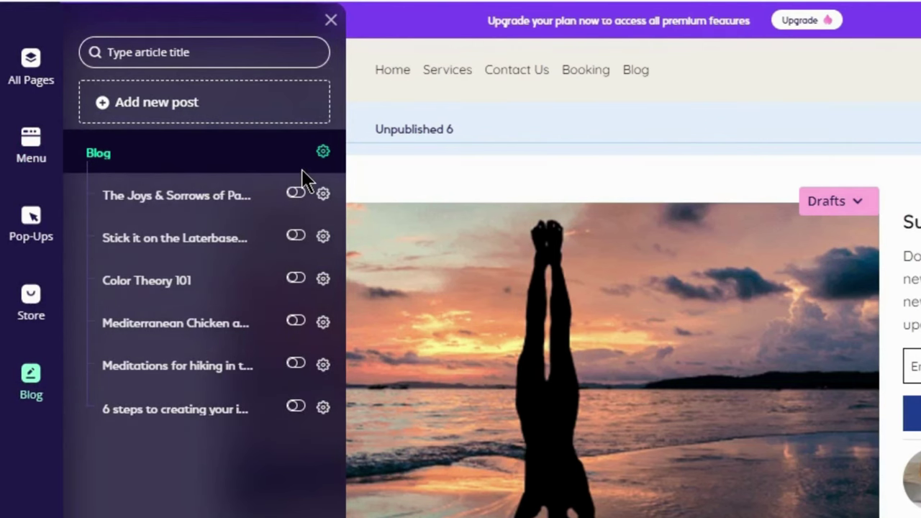
click(330, 21)
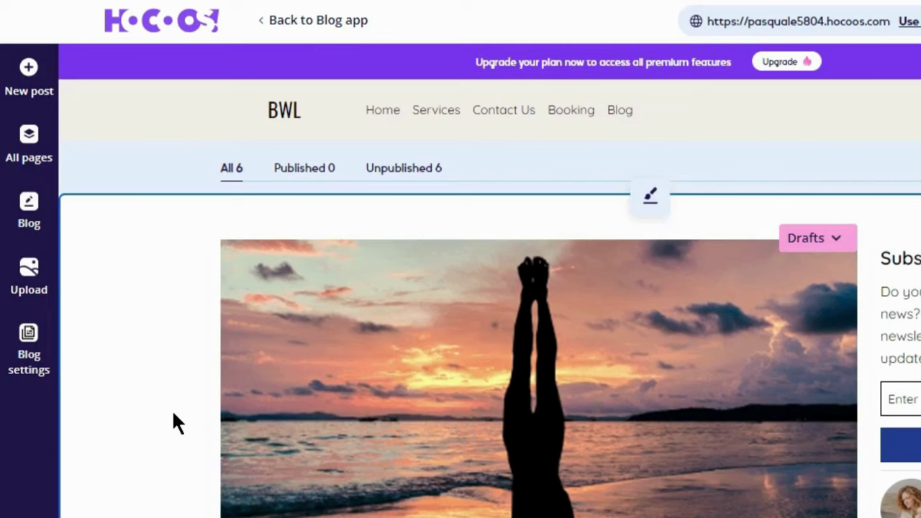
click(21, 77)
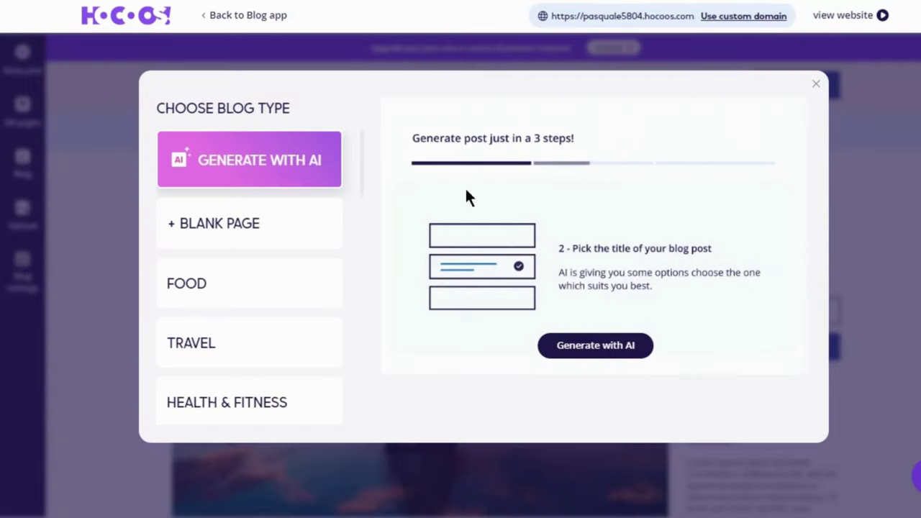
scroll(278, 309, down, 5)
scroll(280, 308, up, 6)
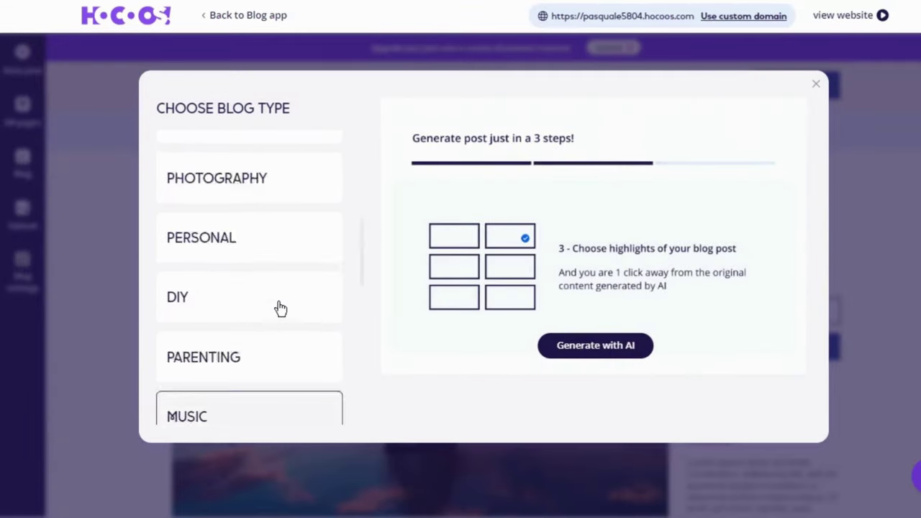
click(604, 351)
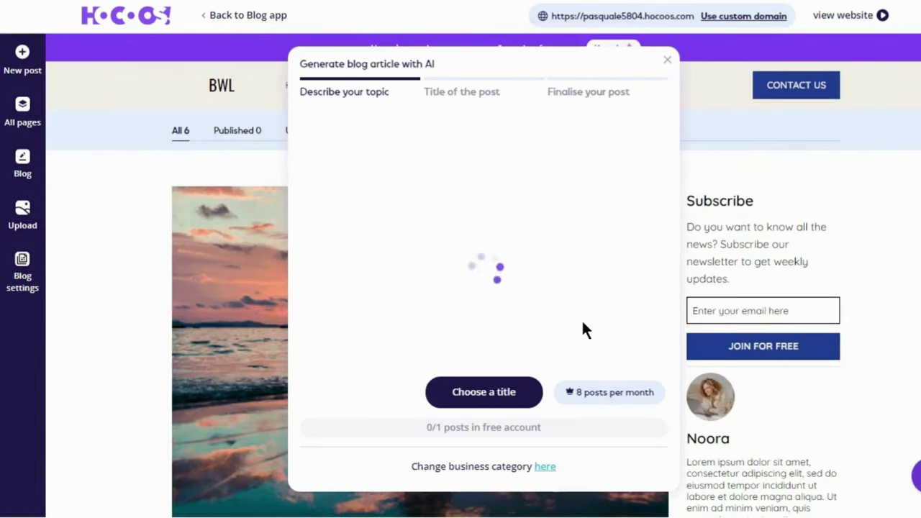
click(536, 170)
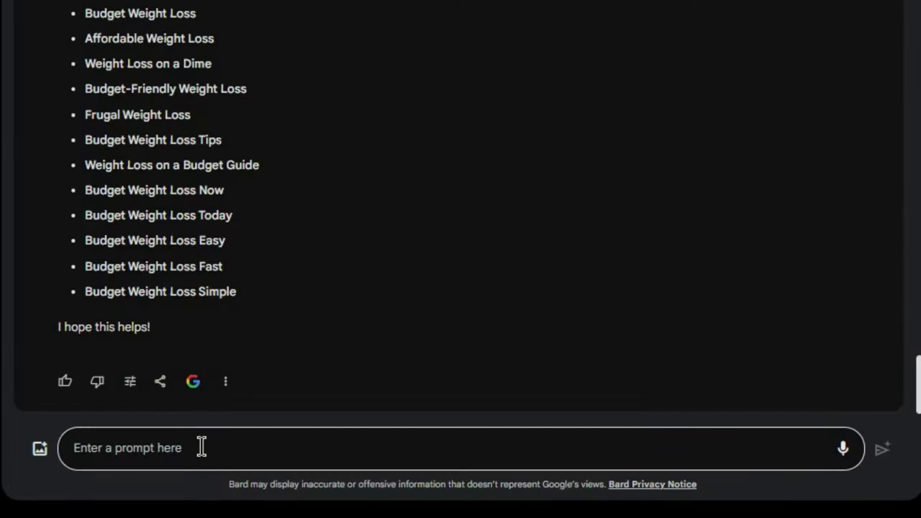
- Ask Bard for ten SEO budget weight-loss topics and select '7 Budget-Friendly Weight Loss Tips You Need to Know'
click(202, 446)
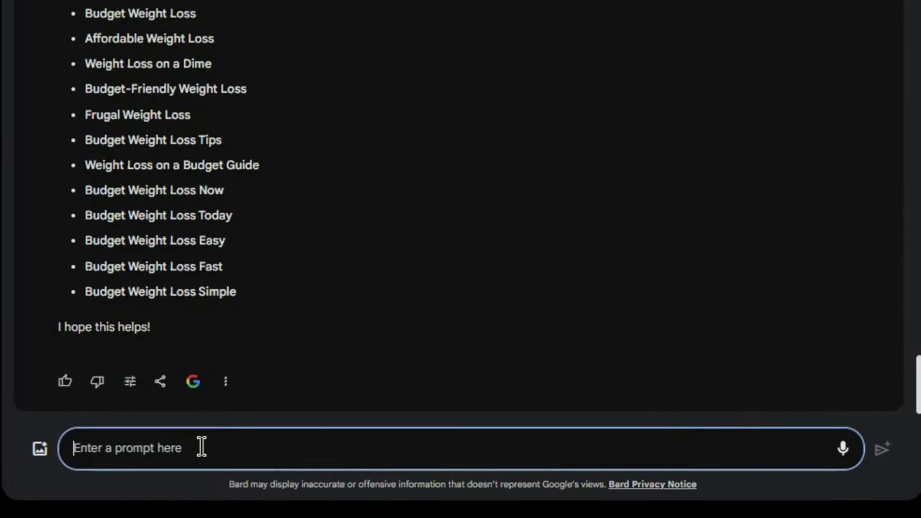
text(Suggest 10 blog post topic ideas within "budget weight loss" niche that are best for a new blog considering SEO point of view.)
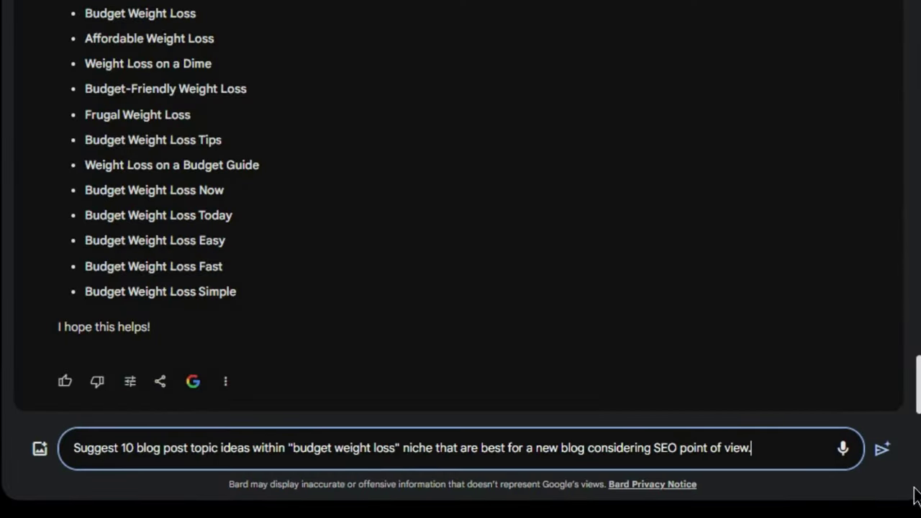
click(887, 456)
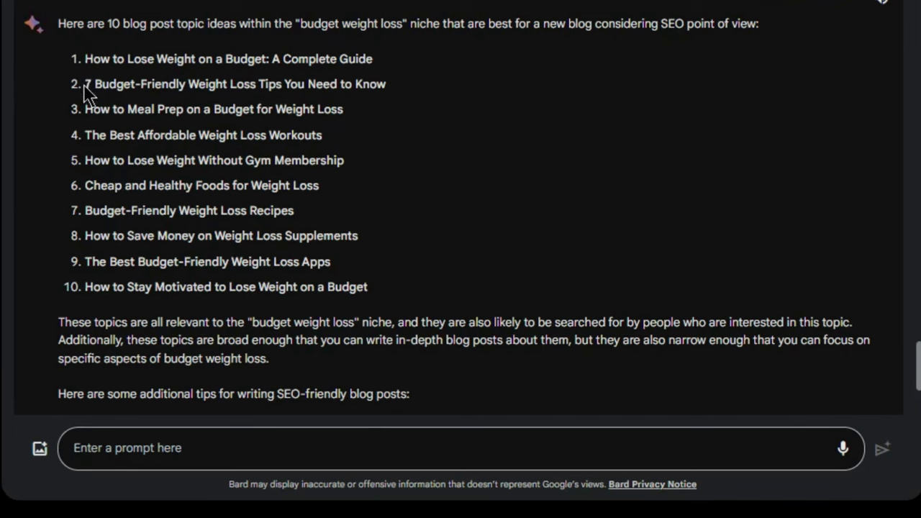
drag(84, 85, 403, 89)
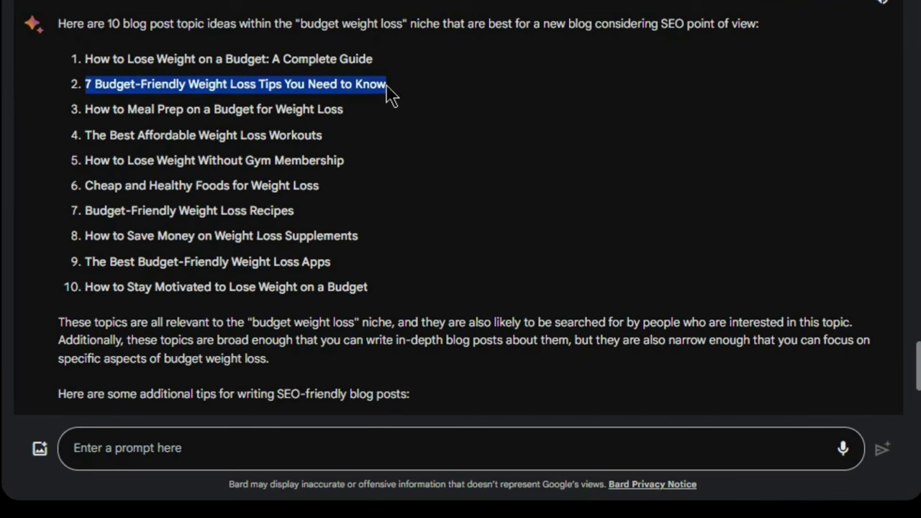
right_click(327, 94)
- Paste the Bard topic as the post description and choose the title '7 Cheap Weight Loss Tips'
click(366, 101)
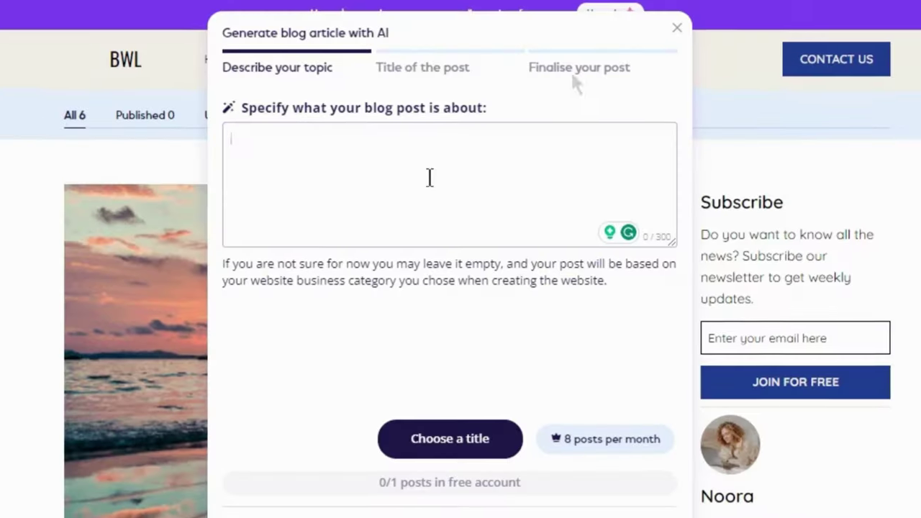
right_click(395, 163)
click(465, 291)
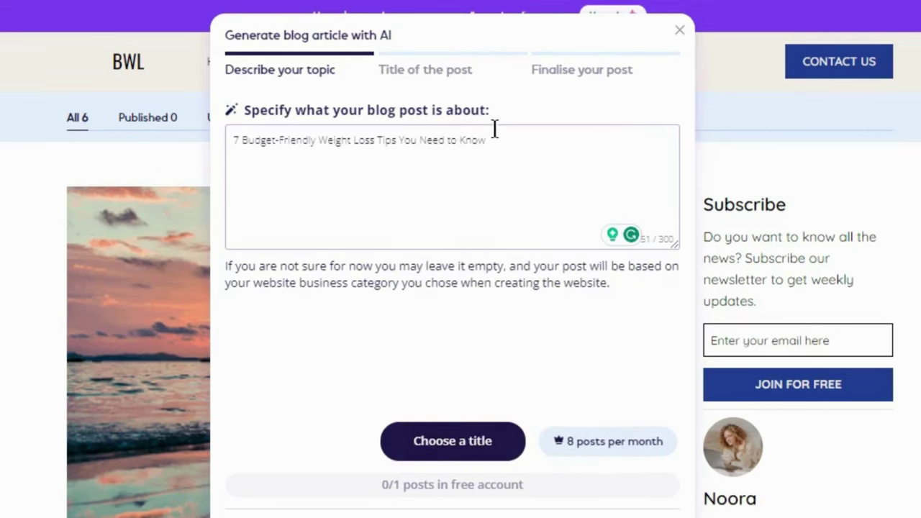
click(431, 454)
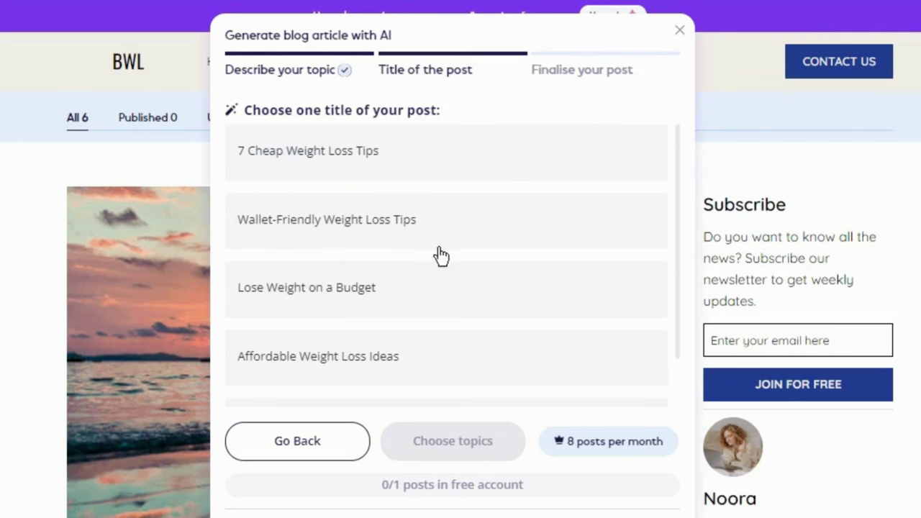
scroll(435, 279, down, 1)
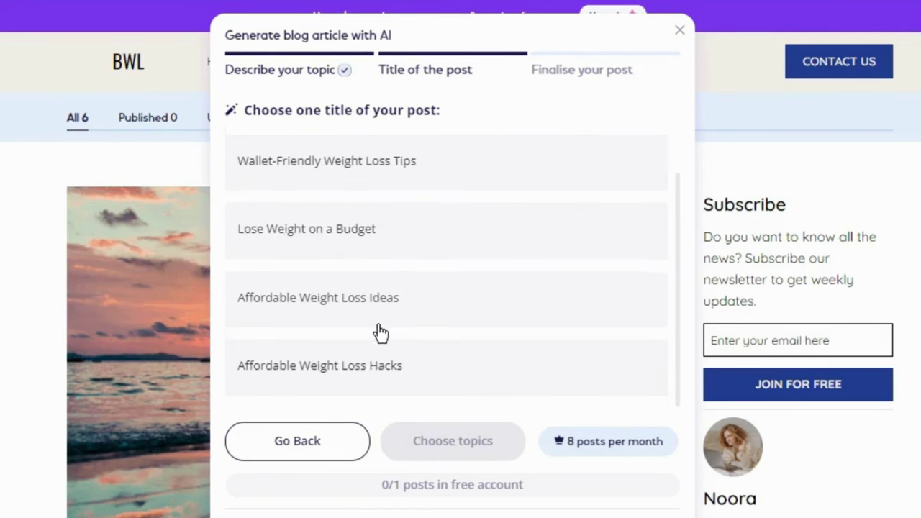
scroll(376, 333, up, 1)
click(427, 175)
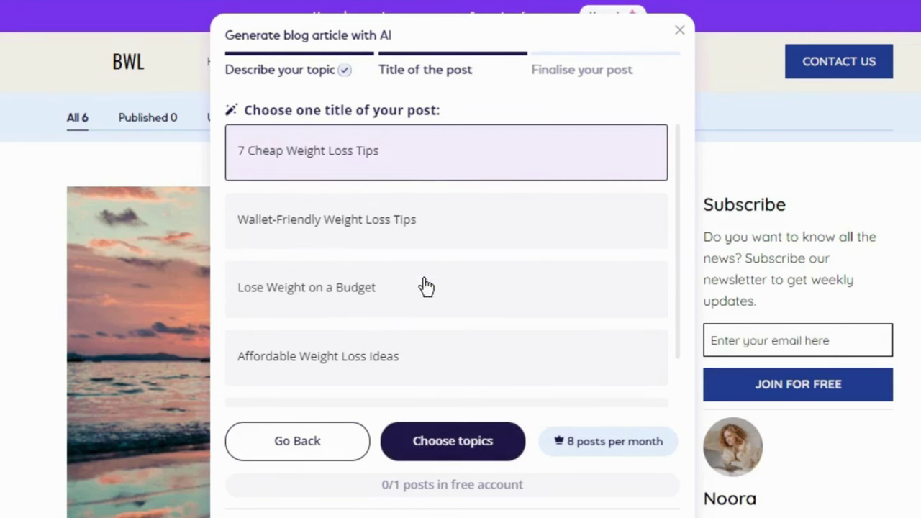
click(453, 446)
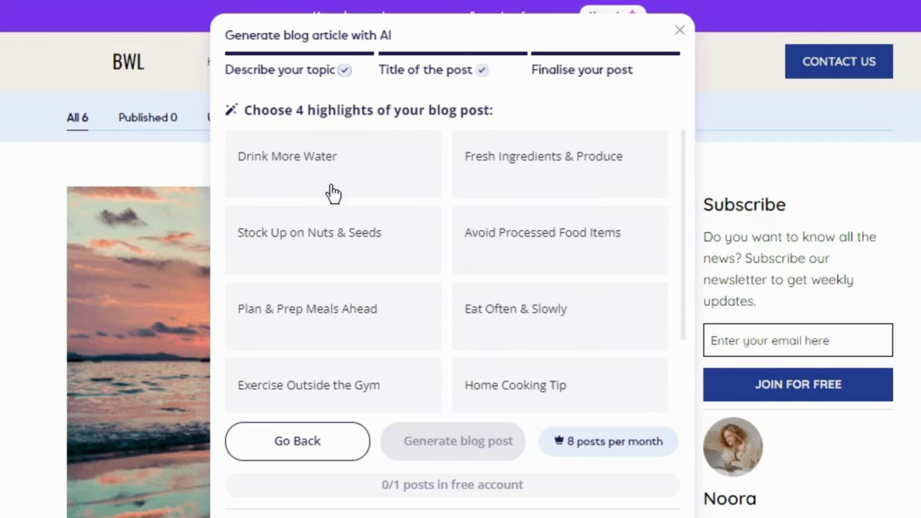
- Pick highlights Drink More Water, Limit Sugar Intake, Practice Mindful Eating, Plan & Prep Meals Ahead, then generate
click(334, 193)
scroll(461, 374, down, 2)
click(428, 381)
click(556, 391)
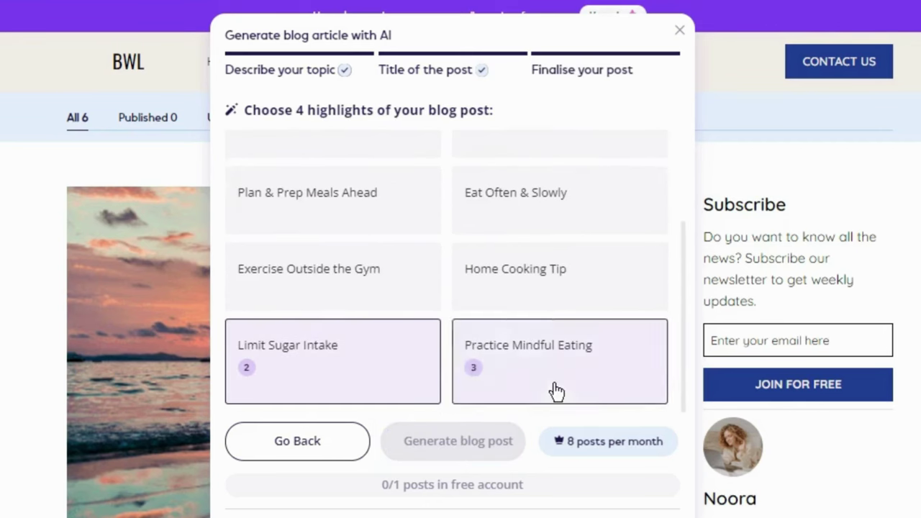
scroll(556, 391, up, 2)
click(329, 360)
click(456, 446)
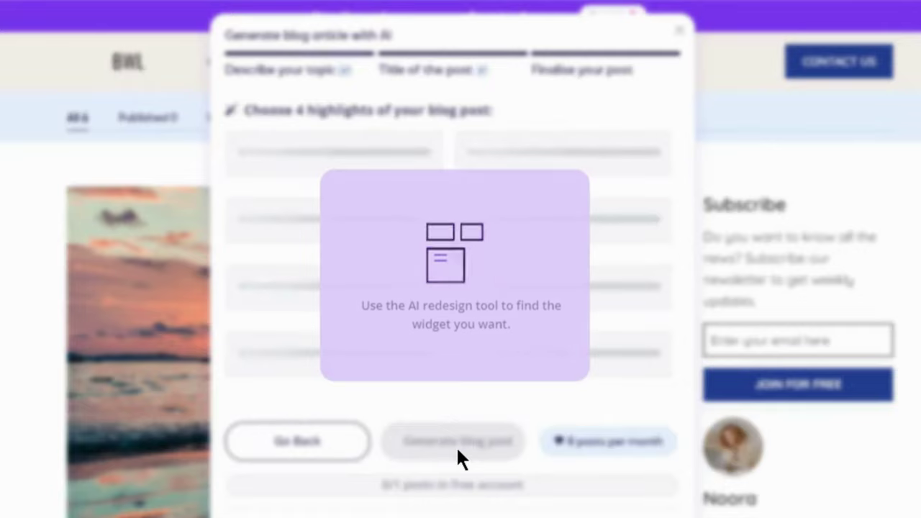
scroll(460, 288, down, 1)
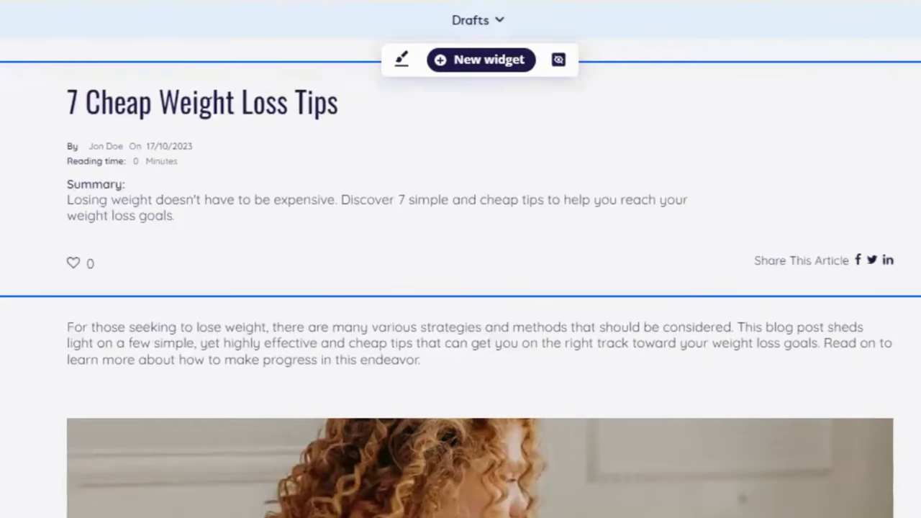
scroll(2, 432, down, 20)
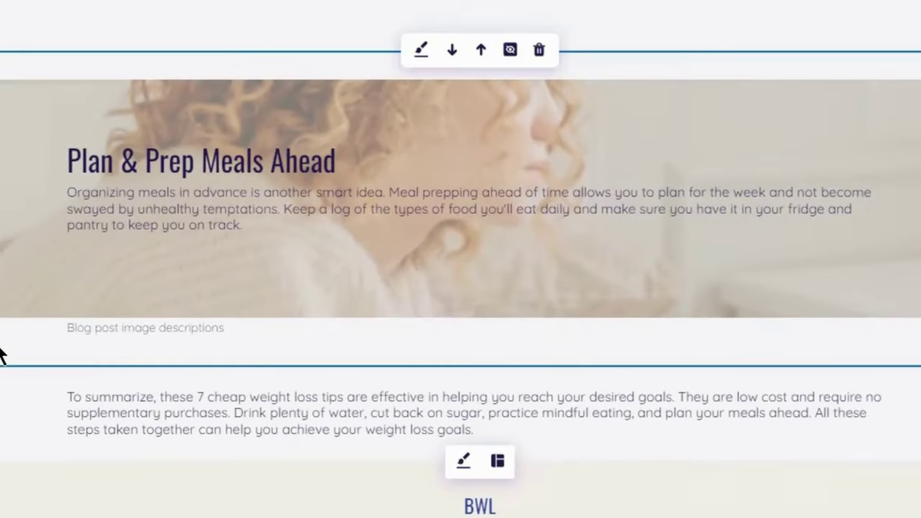
scroll(244, 371, up, 20)
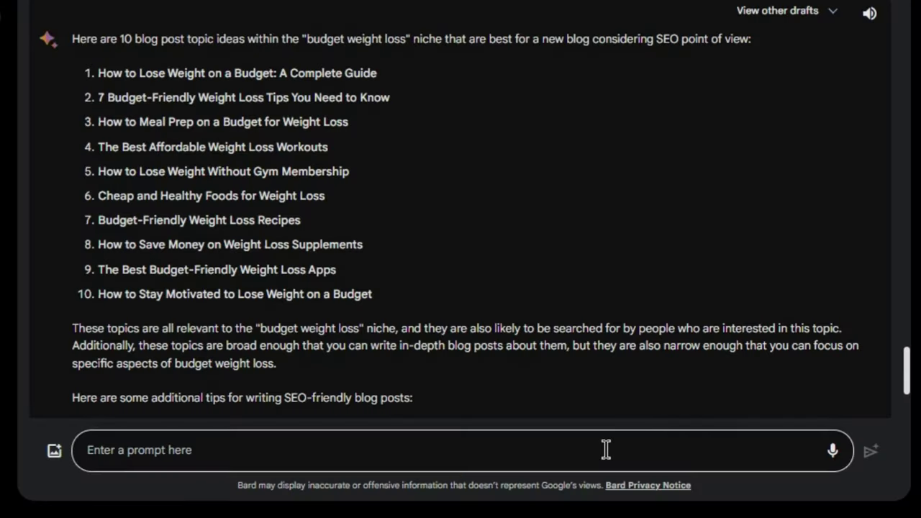
- Submit the 1000-word blog post prompt to Bard and scroll through the generated article
click(607, 448)
key(ctrl+v)
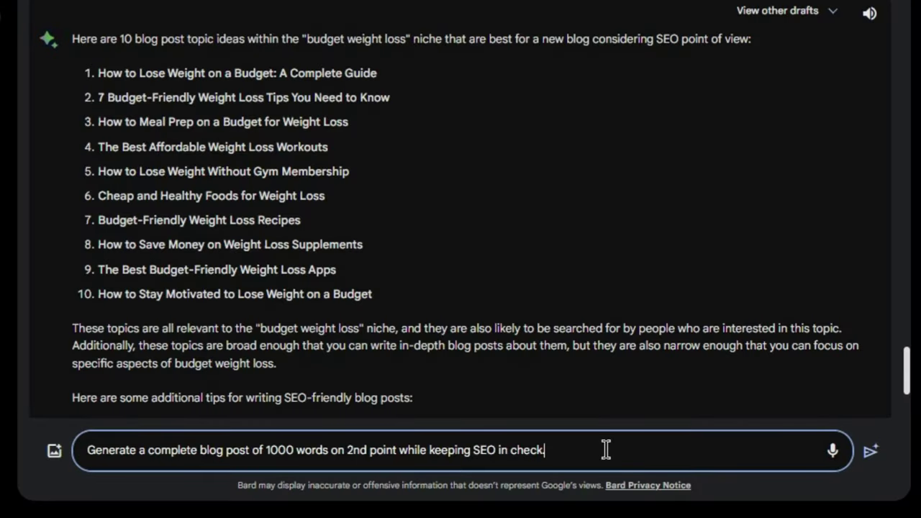
key(Return)
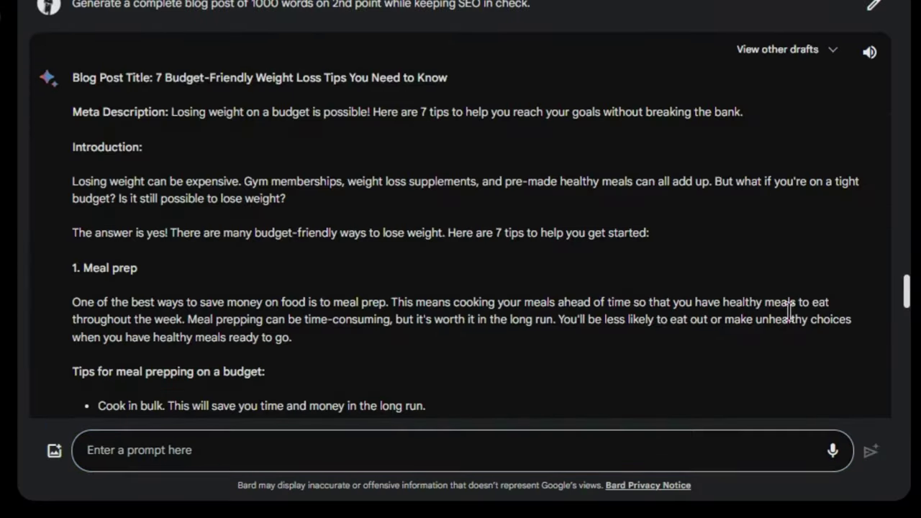
scroll(245, 180, down, 6)
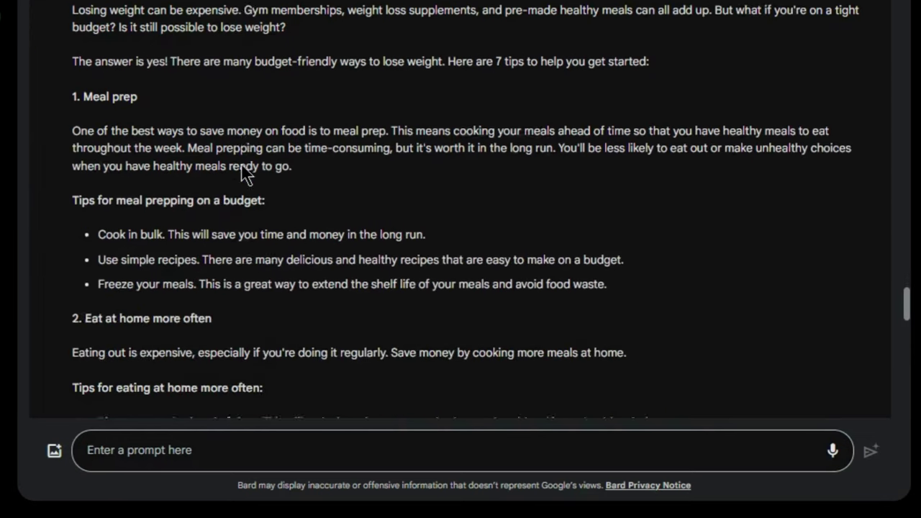
scroll(879, 151, down, 10)
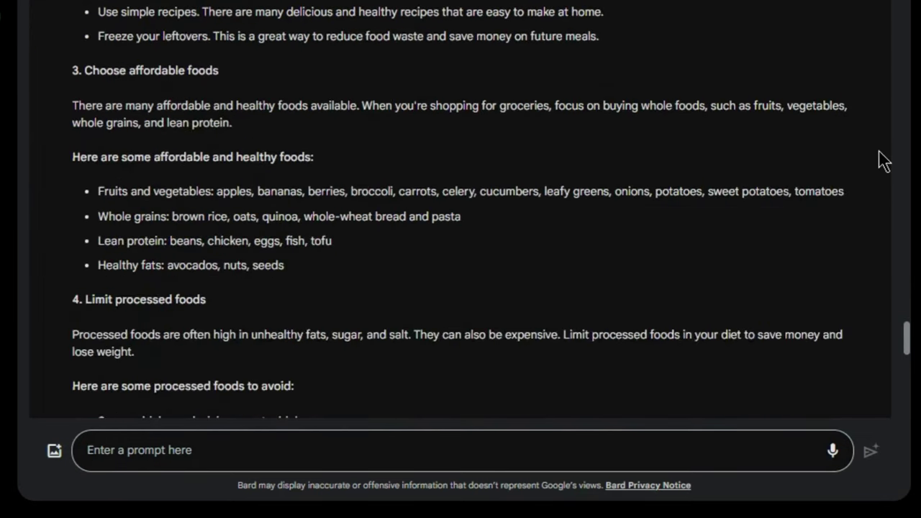
scroll(879, 154, down, 3)
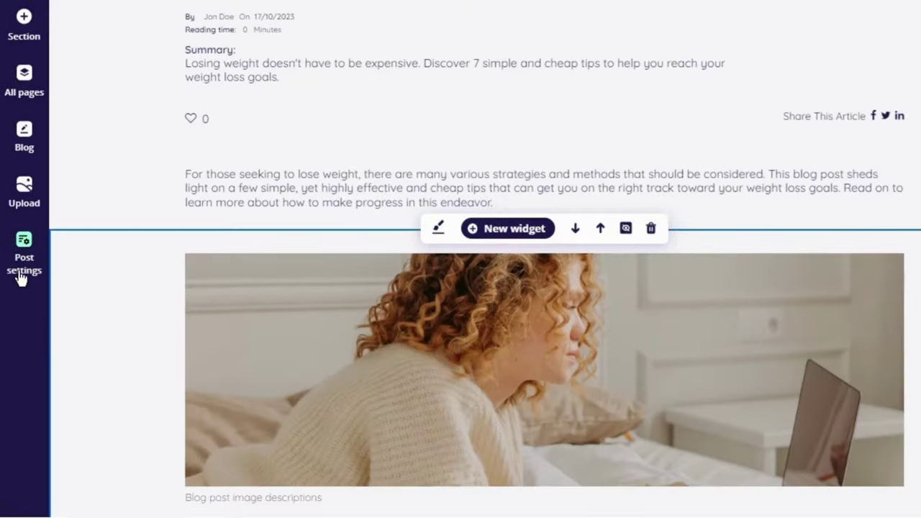
- Browse the post settings' Sidebar, Tags and Categories tabs, then close without changes
click(22, 276)
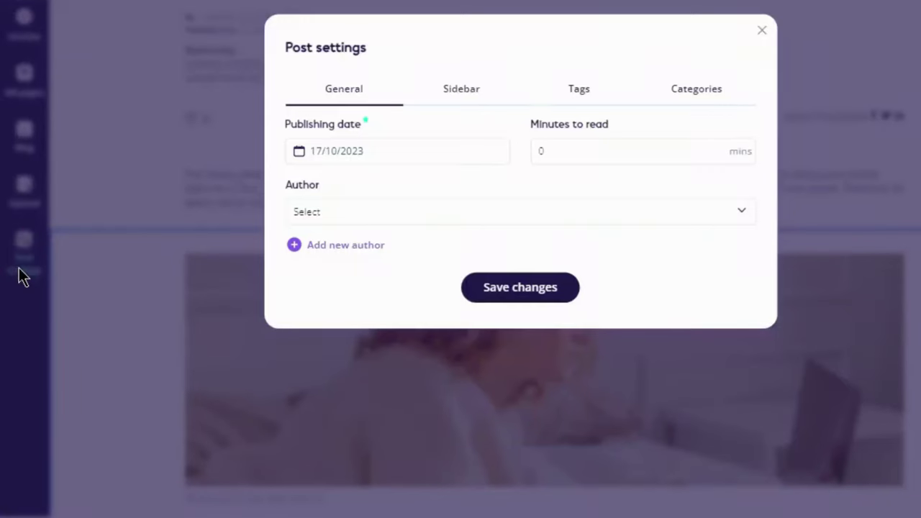
click(466, 120)
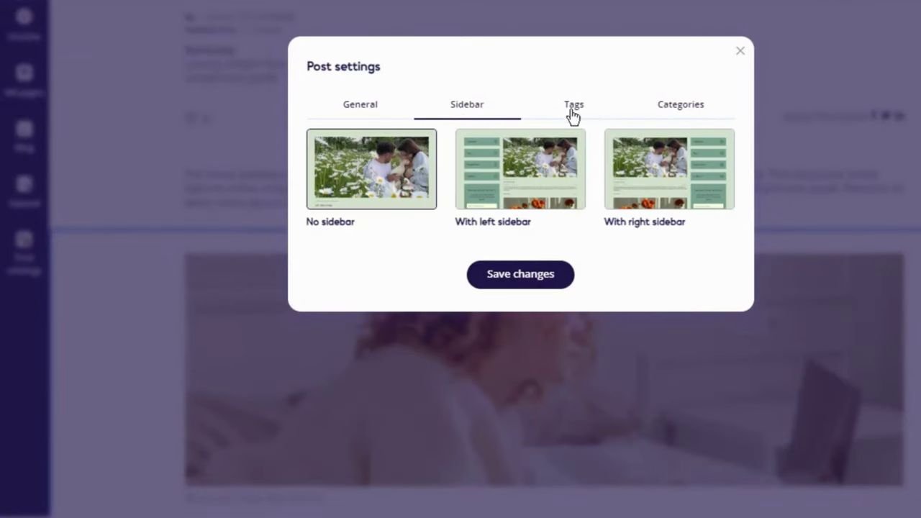
click(591, 115)
click(679, 113)
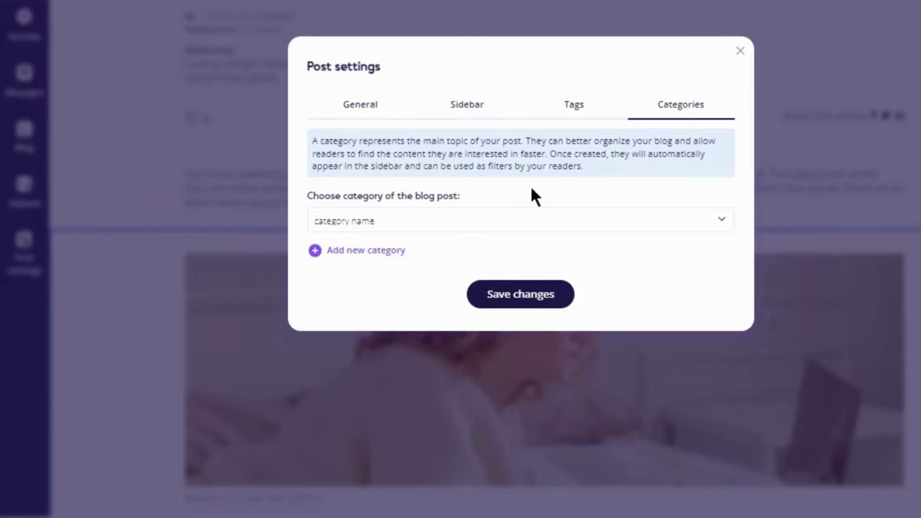
click(738, 58)
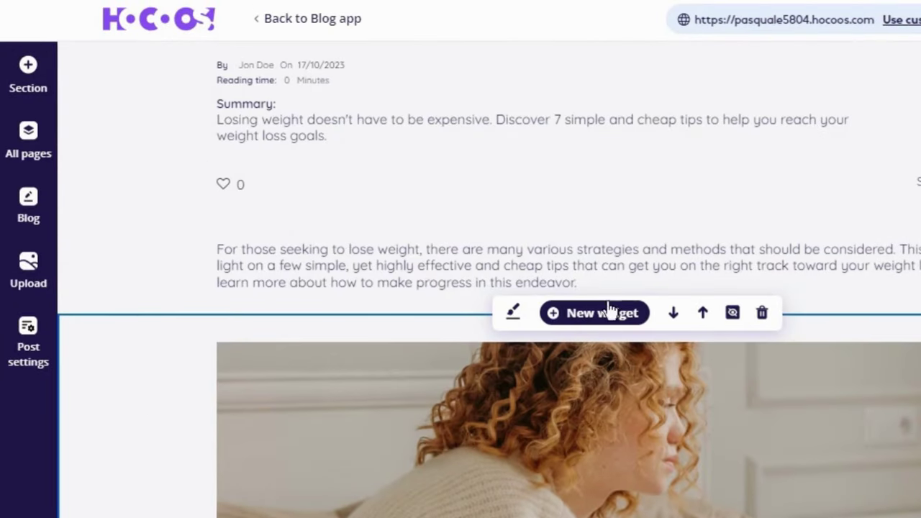
- Bring up the New widget type list and scroll through the available widgets
click(49, 97)
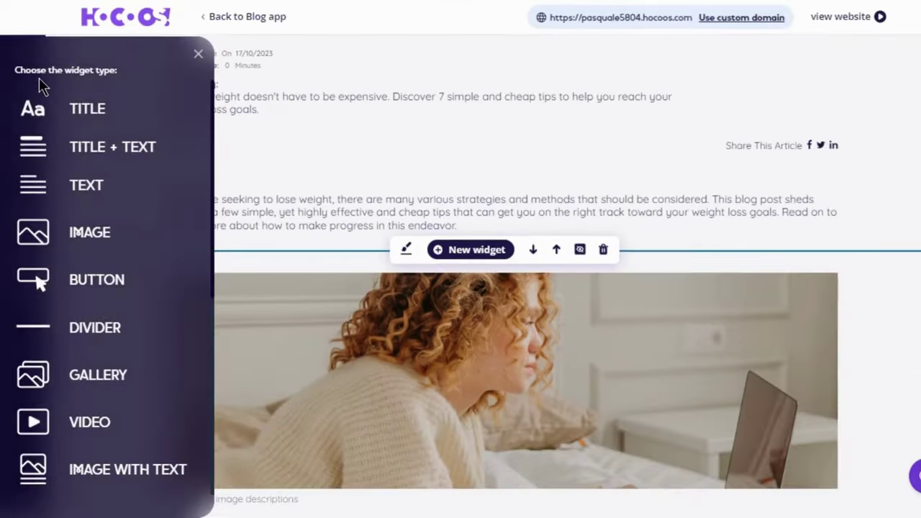
scroll(81, 350, down, 5)
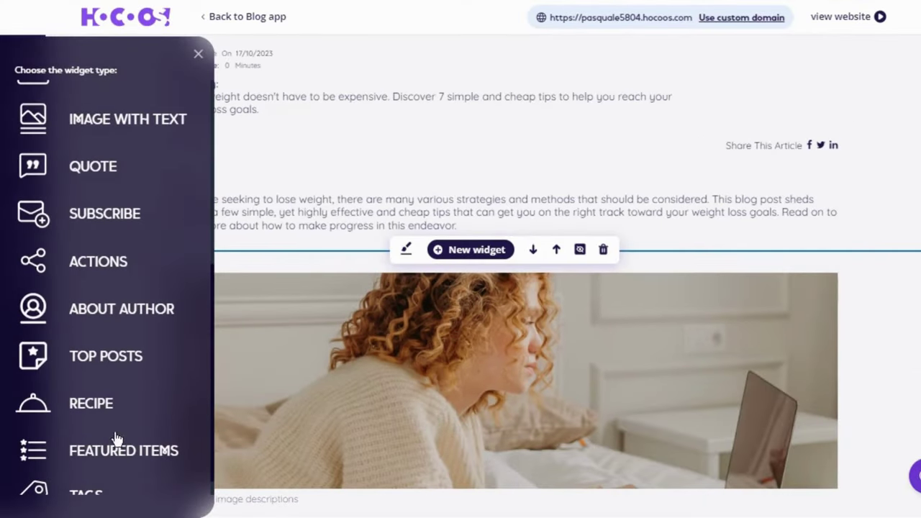
scroll(151, 370, up, 3)
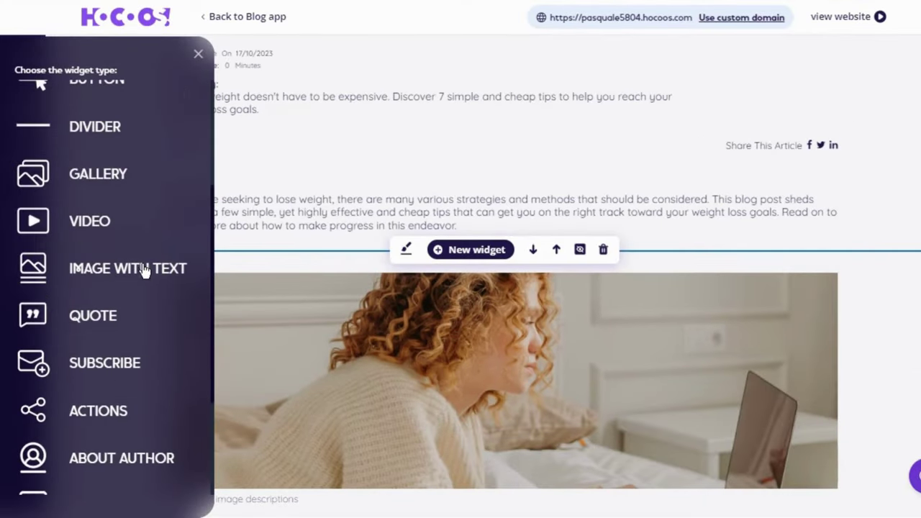
scroll(132, 216, up, 3)
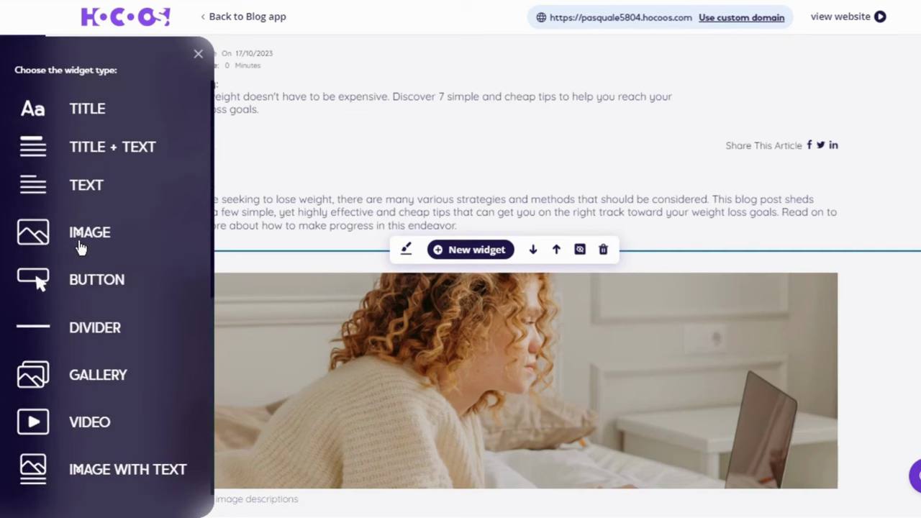
- Leave the post editor and check that '7 Cheap Weight Loss Tips' tops the Blog dashboard's posts
click(196, 52)
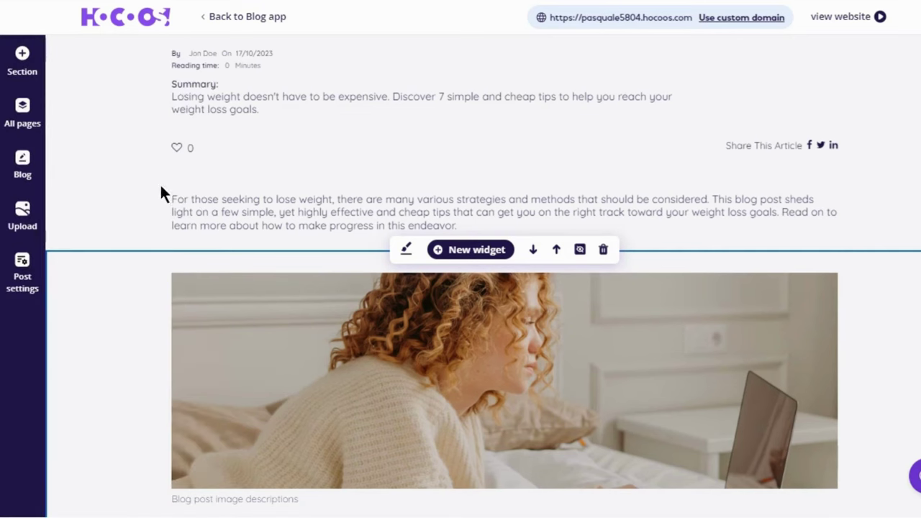
click(266, 21)
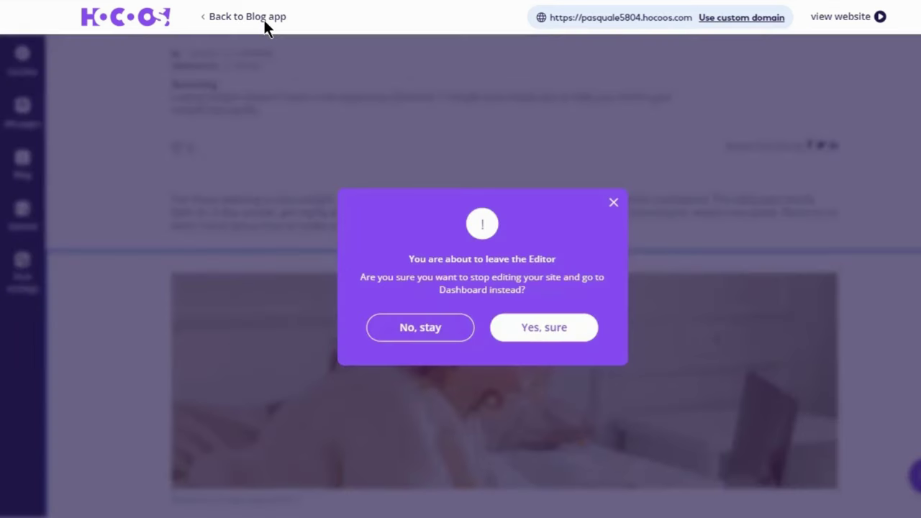
click(521, 323)
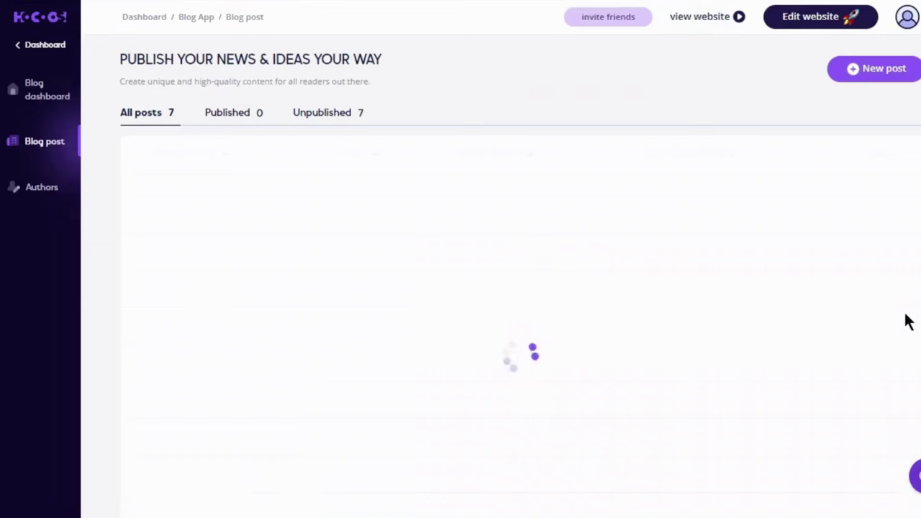
scroll(395, 385, down, 2)
scroll(399, 171, up, 2)
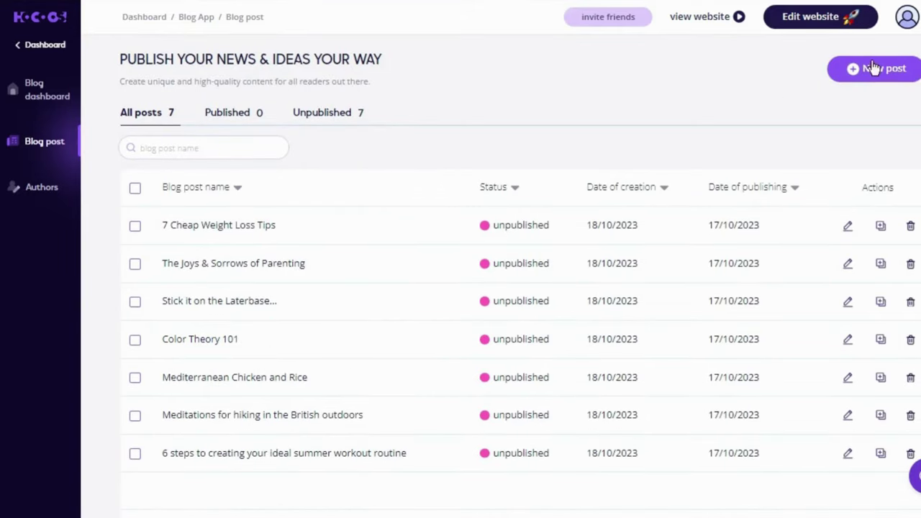
click(54, 108)
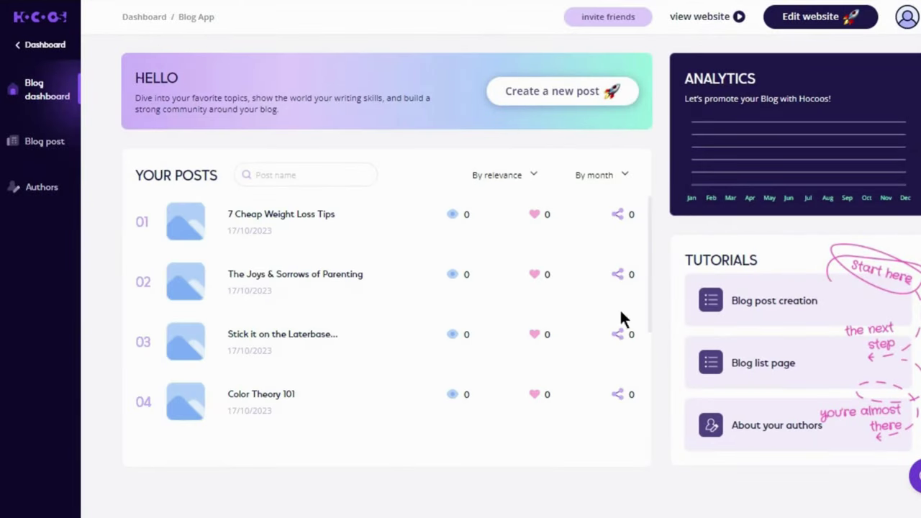
scroll(623, 319, down, 3)
scroll(603, 343, up, 3)
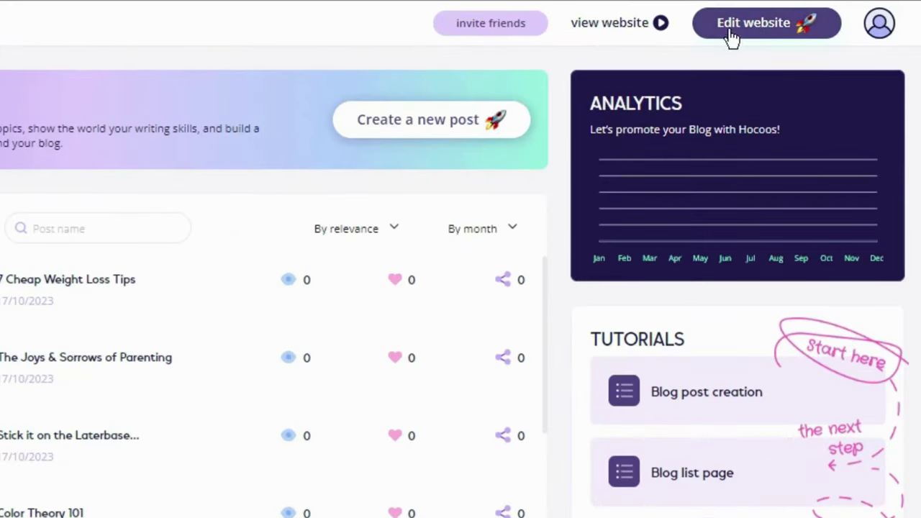
- Open the site in the editor and browse the Design Palettes, Fonts, Edits, Favicon and Button options
click(754, 27)
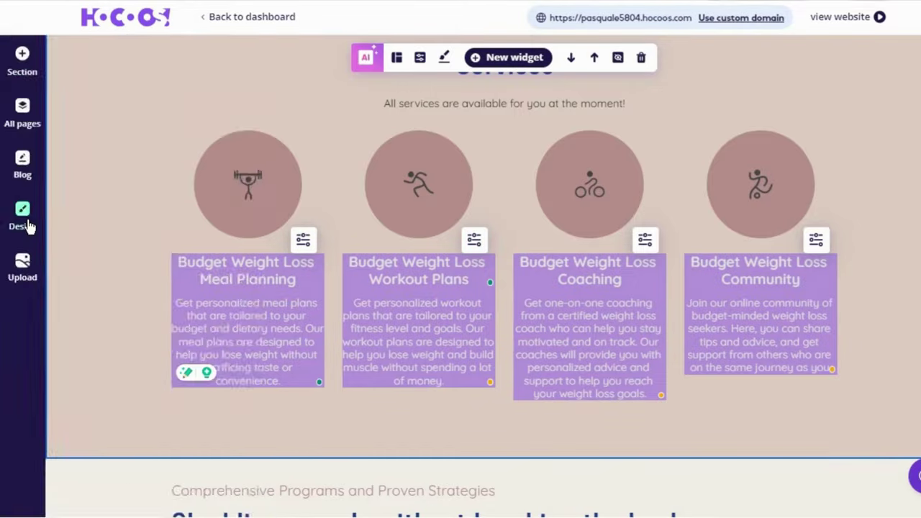
click(28, 223)
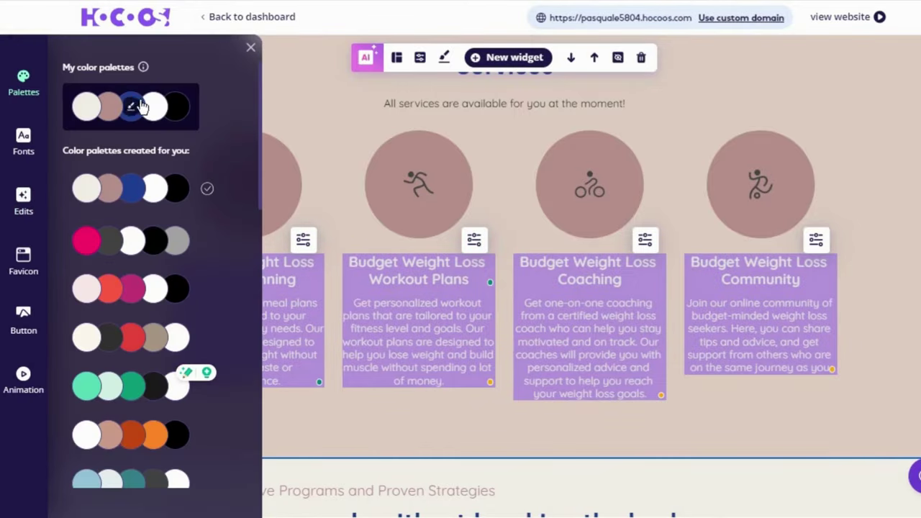
scroll(144, 278, down, 10)
scroll(148, 243, up, 10)
click(24, 141)
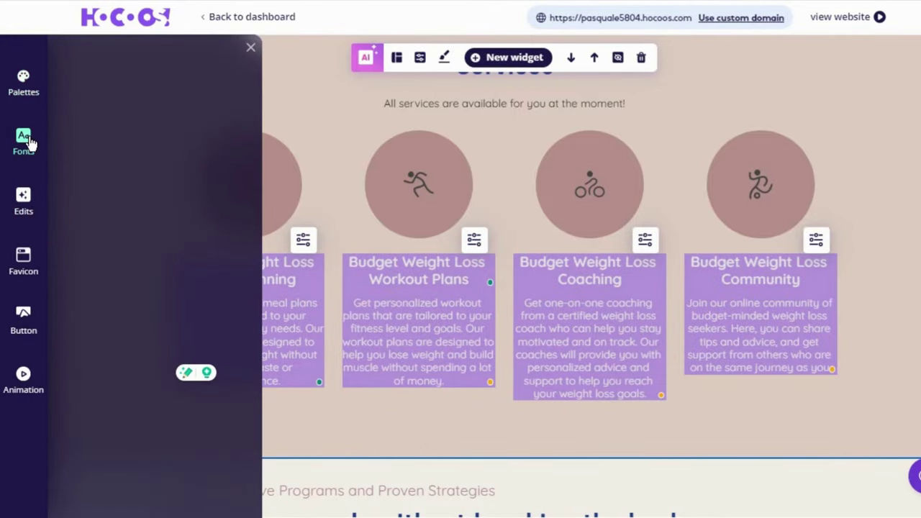
click(24, 204)
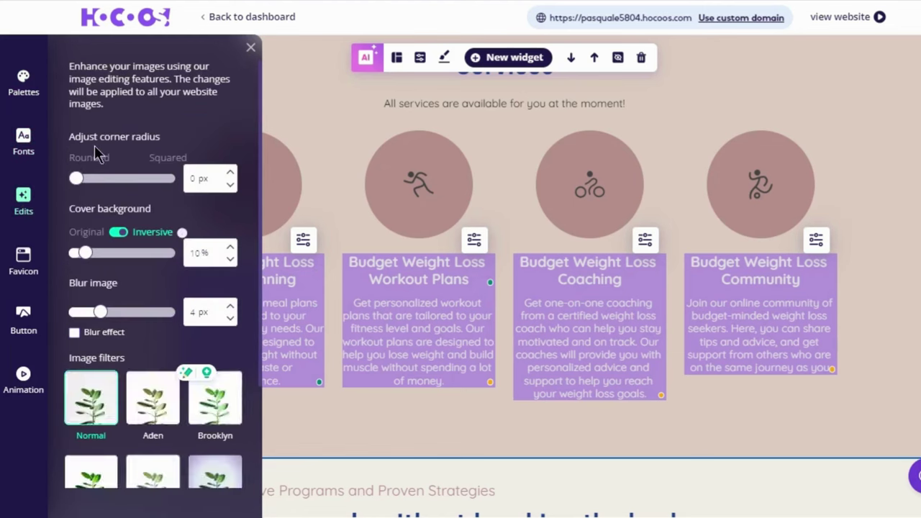
scroll(106, 260, down, 2)
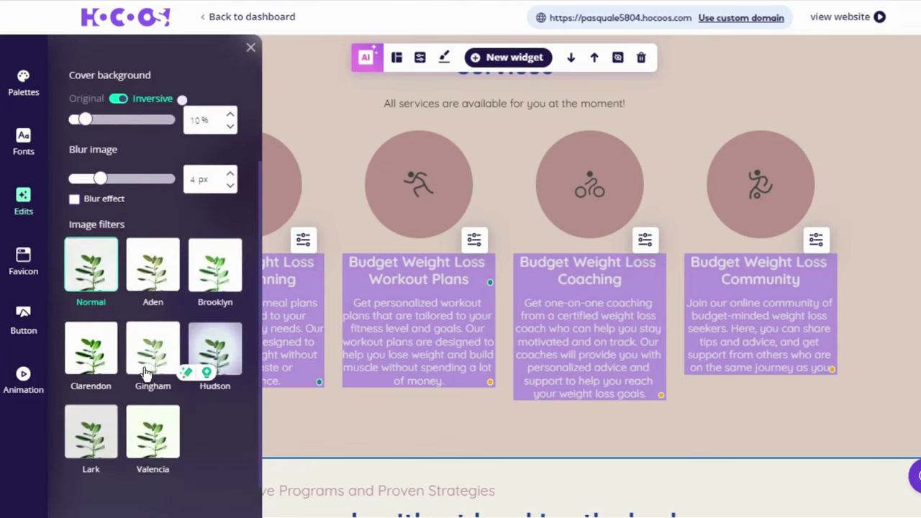
click(25, 270)
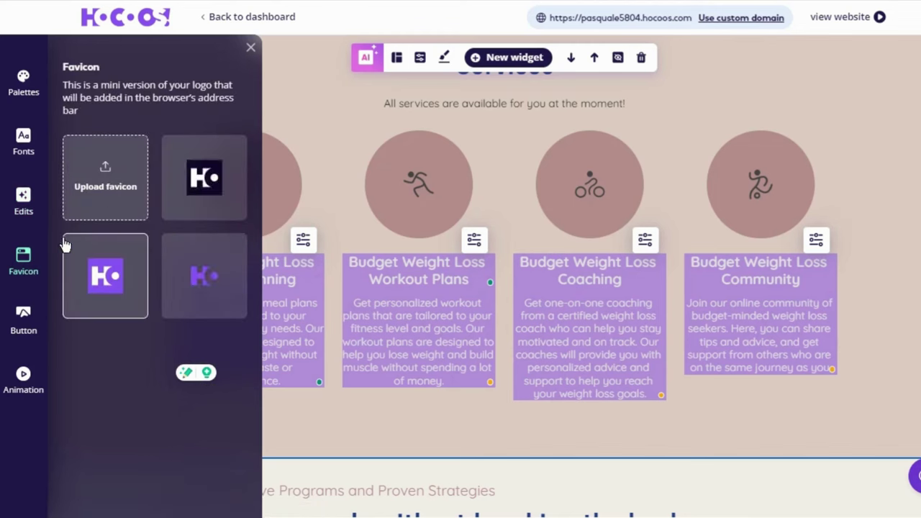
click(28, 324)
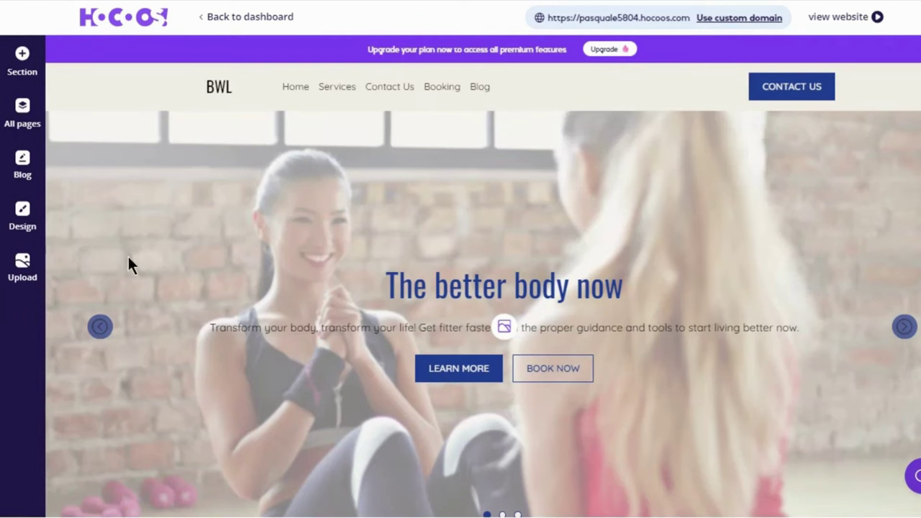
- Leave the editor for the dashboard, keeping Budget Weight Loss as the chosen website
click(271, 20)
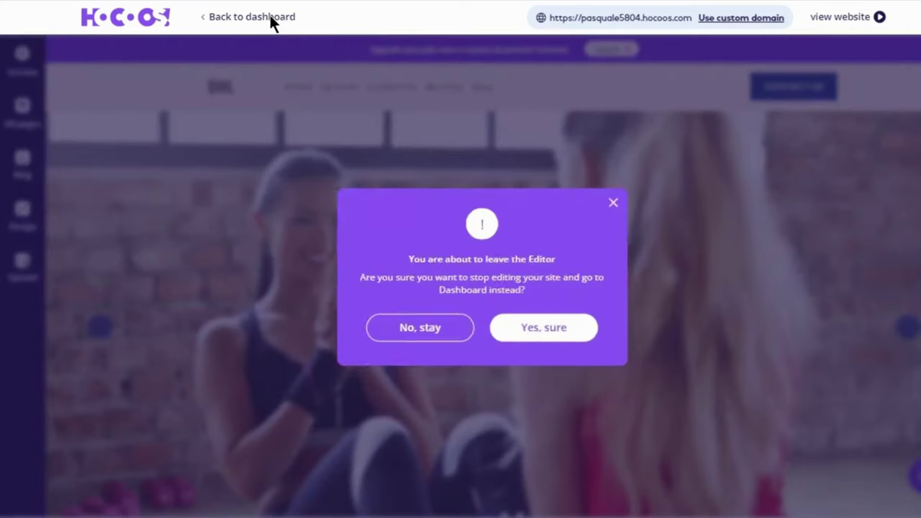
click(538, 323)
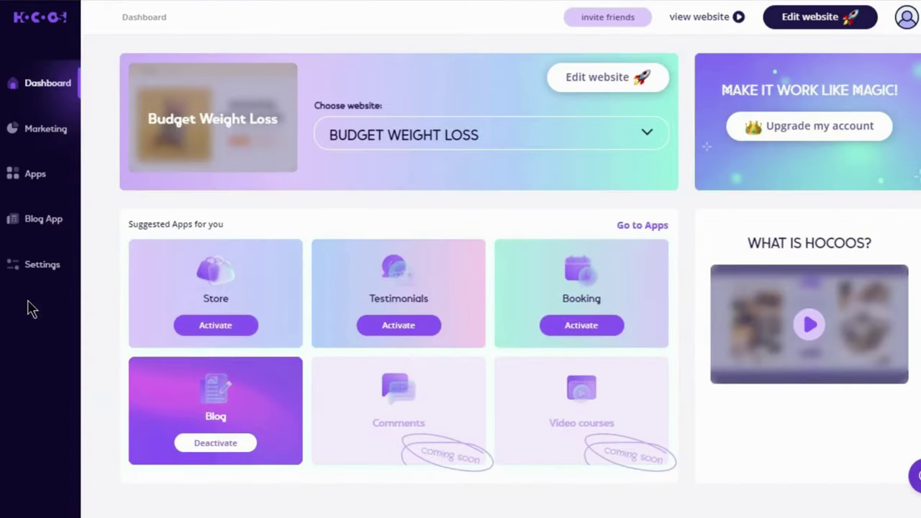
click(589, 147)
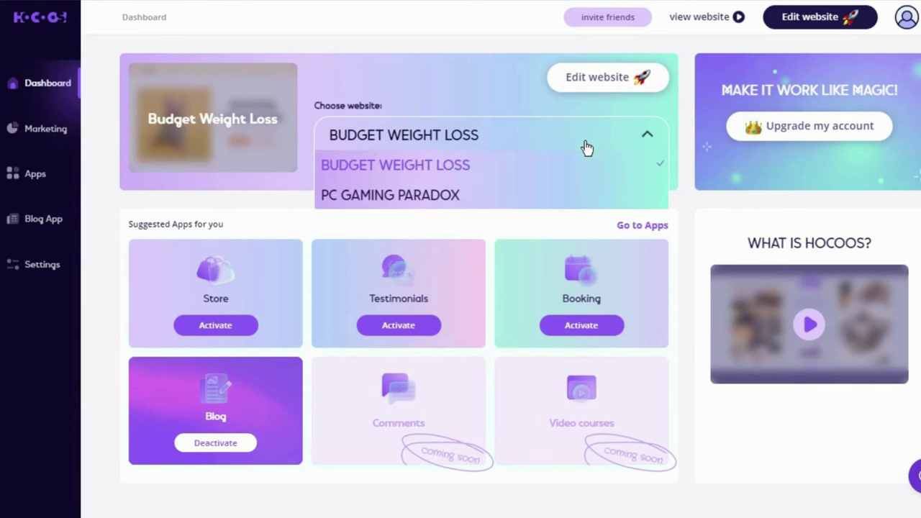
click(286, 202)
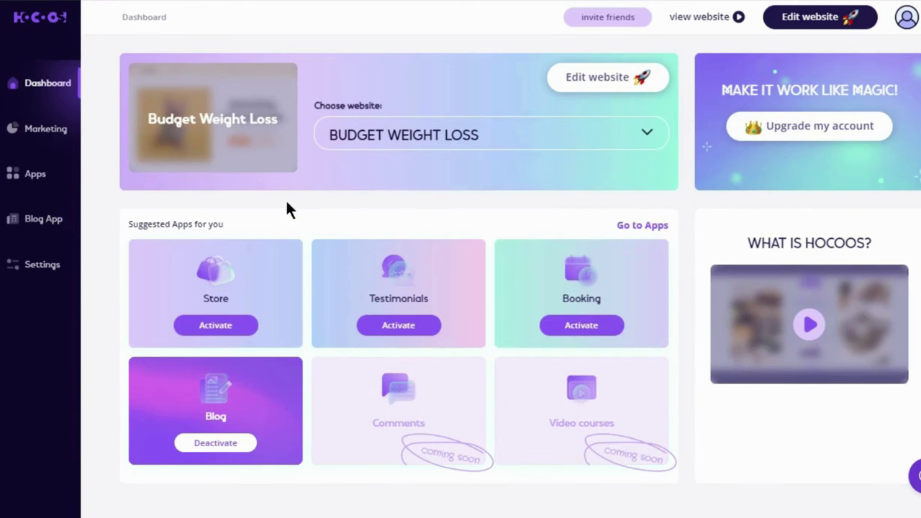
- Open the live Budget Weight Loss site and scroll through its sections
click(699, 17)
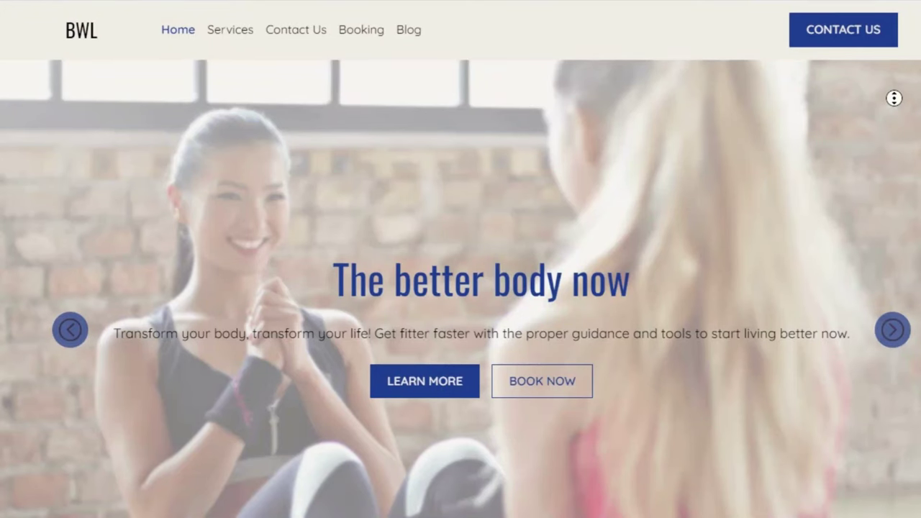
scroll(893, 100, down, 5)
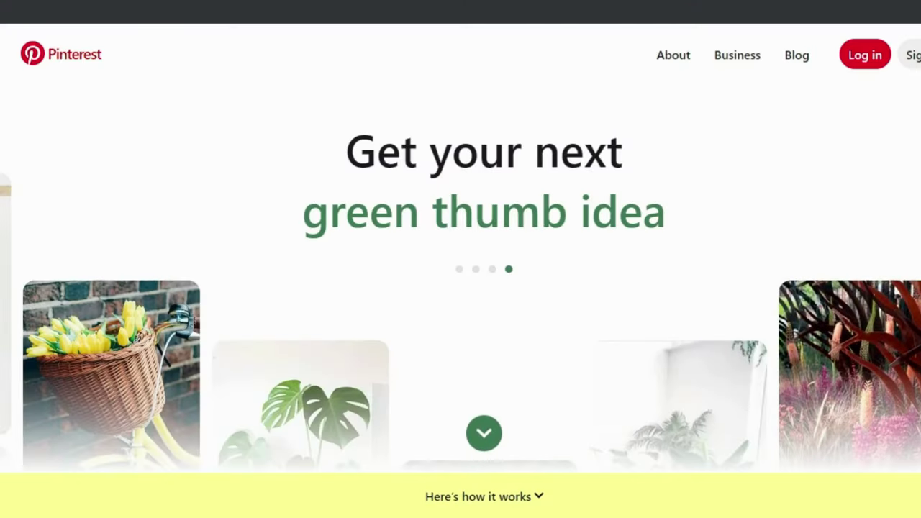
- Scroll down the Pinterest feed and open the Honey Face Masks pin
scroll(875, 209, down, 3)
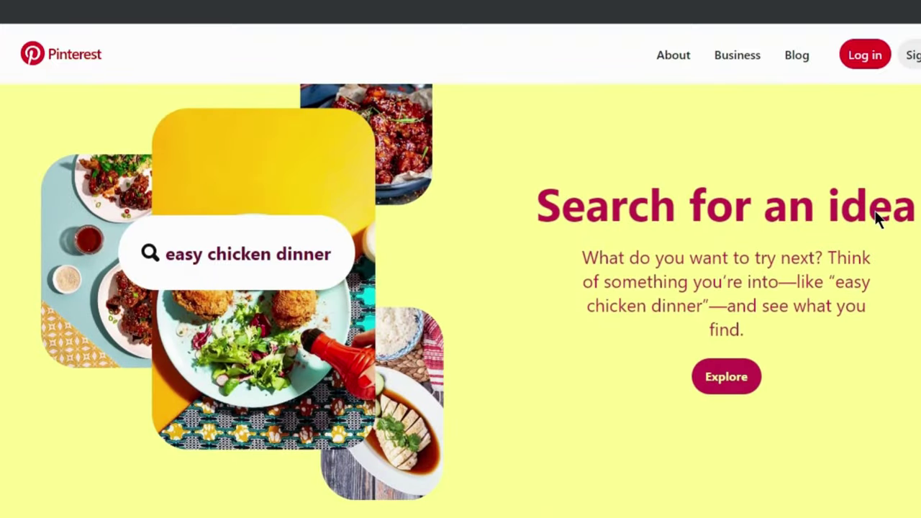
scroll(875, 210, down, 3)
scroll(875, 211, down, 3)
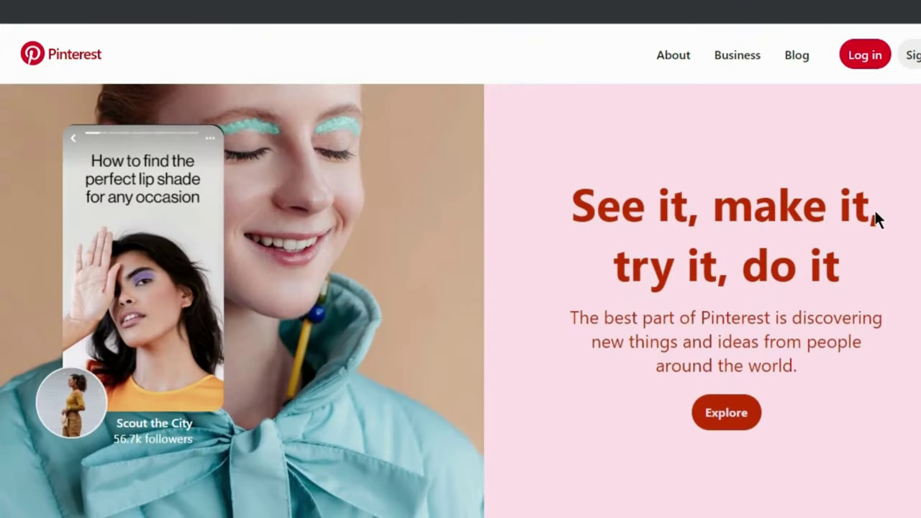
scroll(875, 211, down, 3)
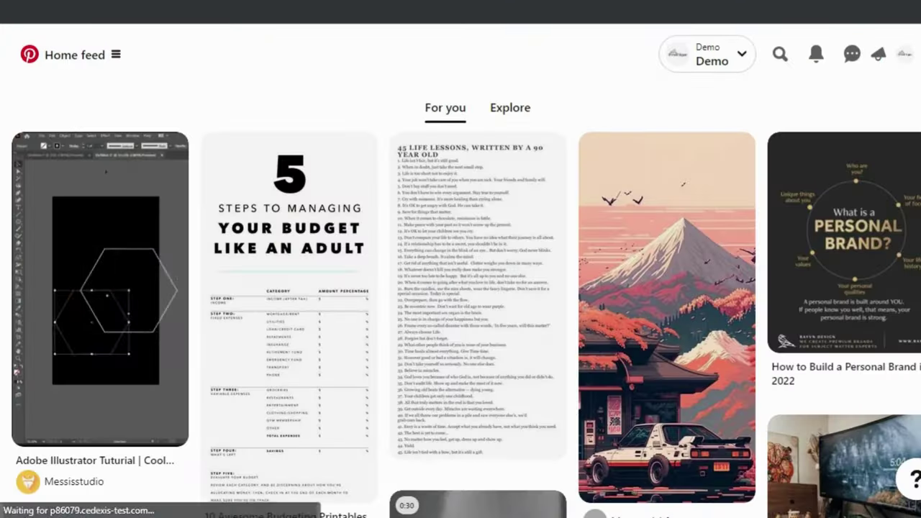
scroll(466, 324, down, 3)
scroll(466, 324, down, 10)
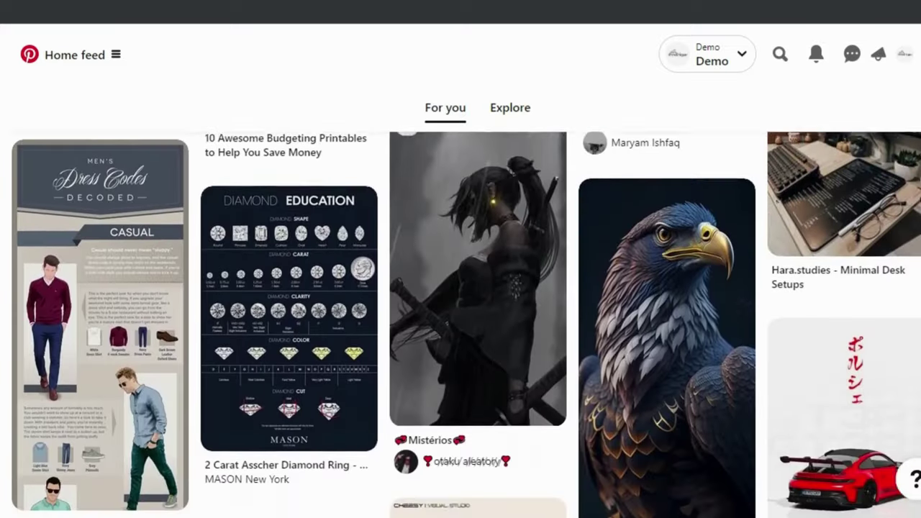
scroll(302, 407, down, 7)
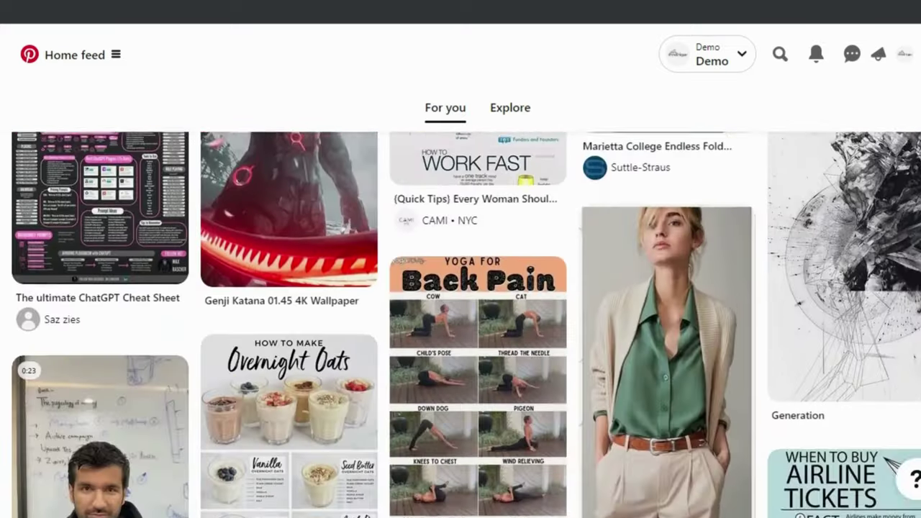
click(303, 407)
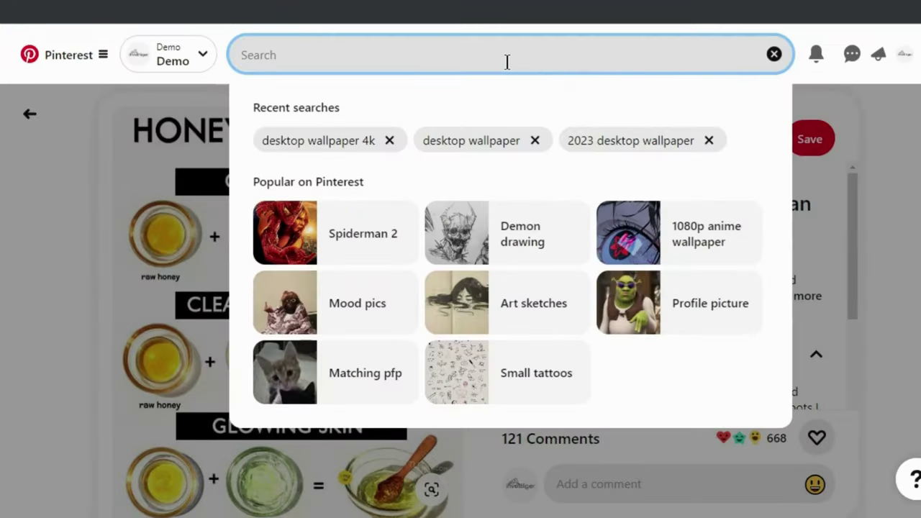
- Search Pinterest for 'weight loss' and scroll through the resulting pins
text(weight loss)
key(Return)
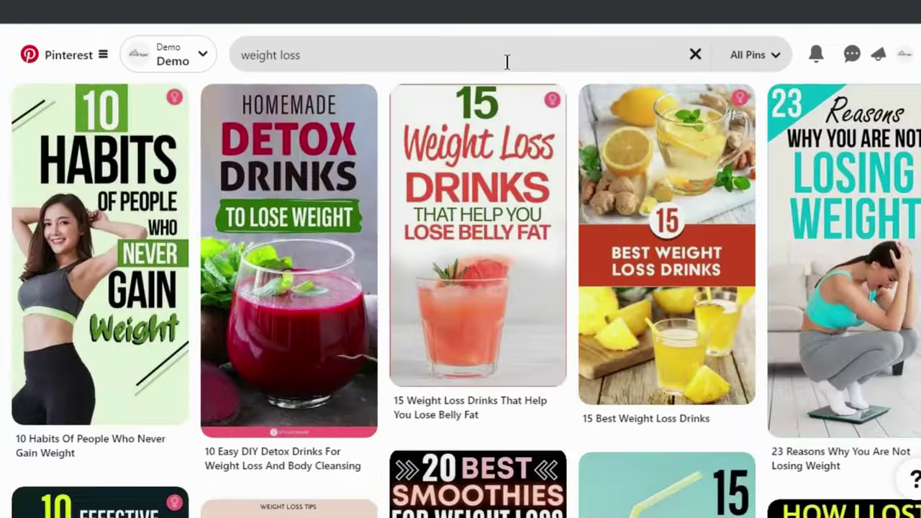
scroll(3, 381, down, 5)
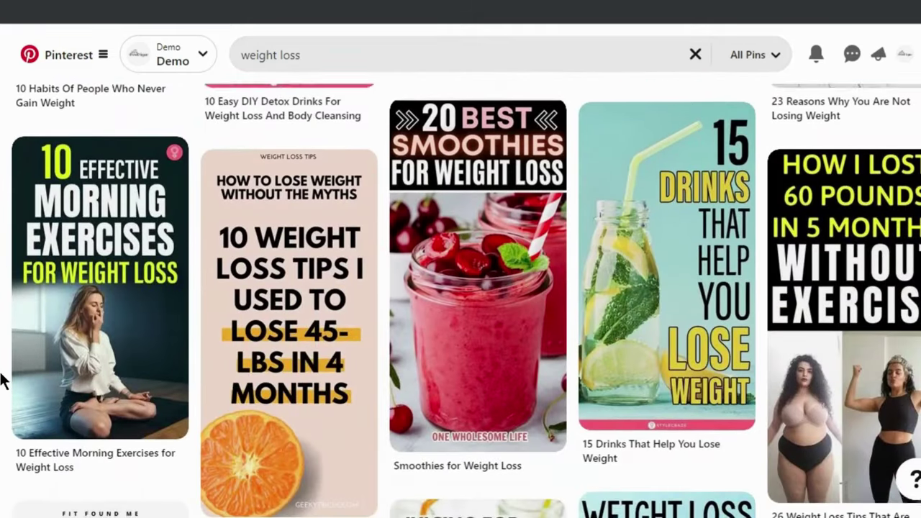